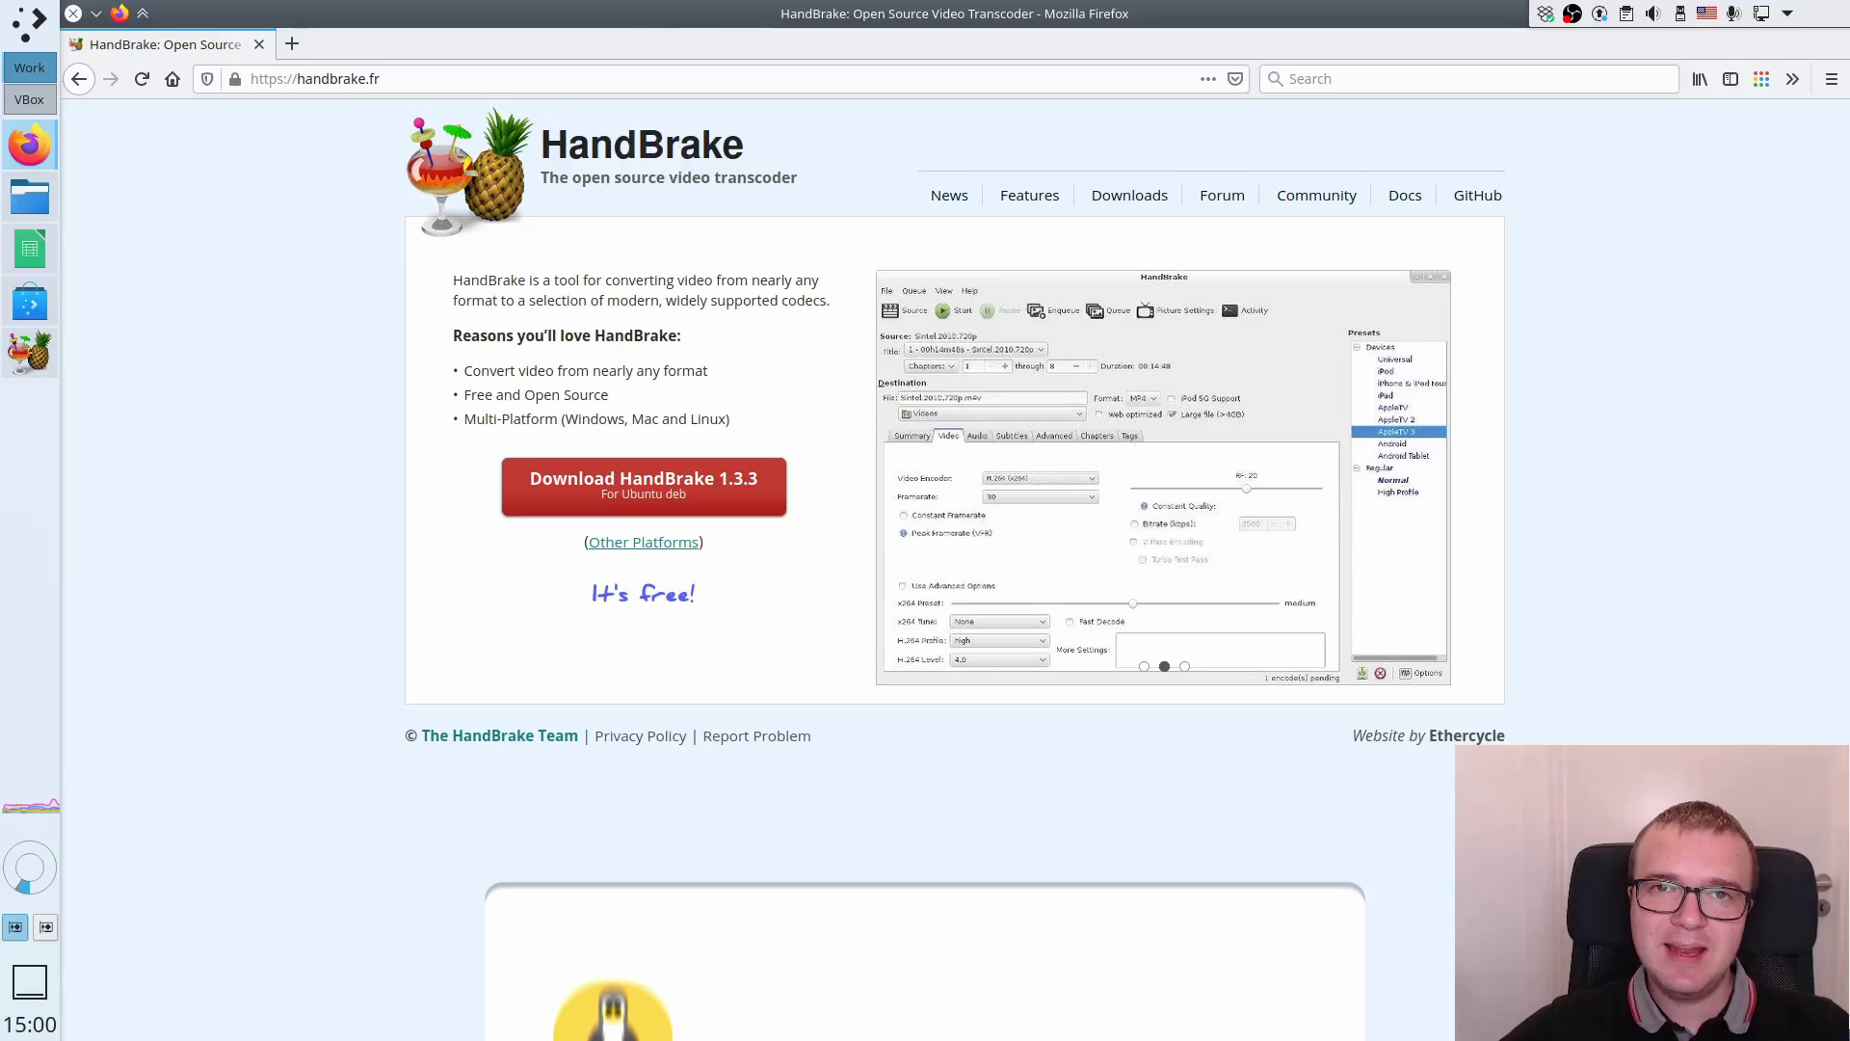
Step: Open the HandBrake Downloads page for other platforms on handbrake.fr
{"action": "left_click", "coordinate": [657, 544]}
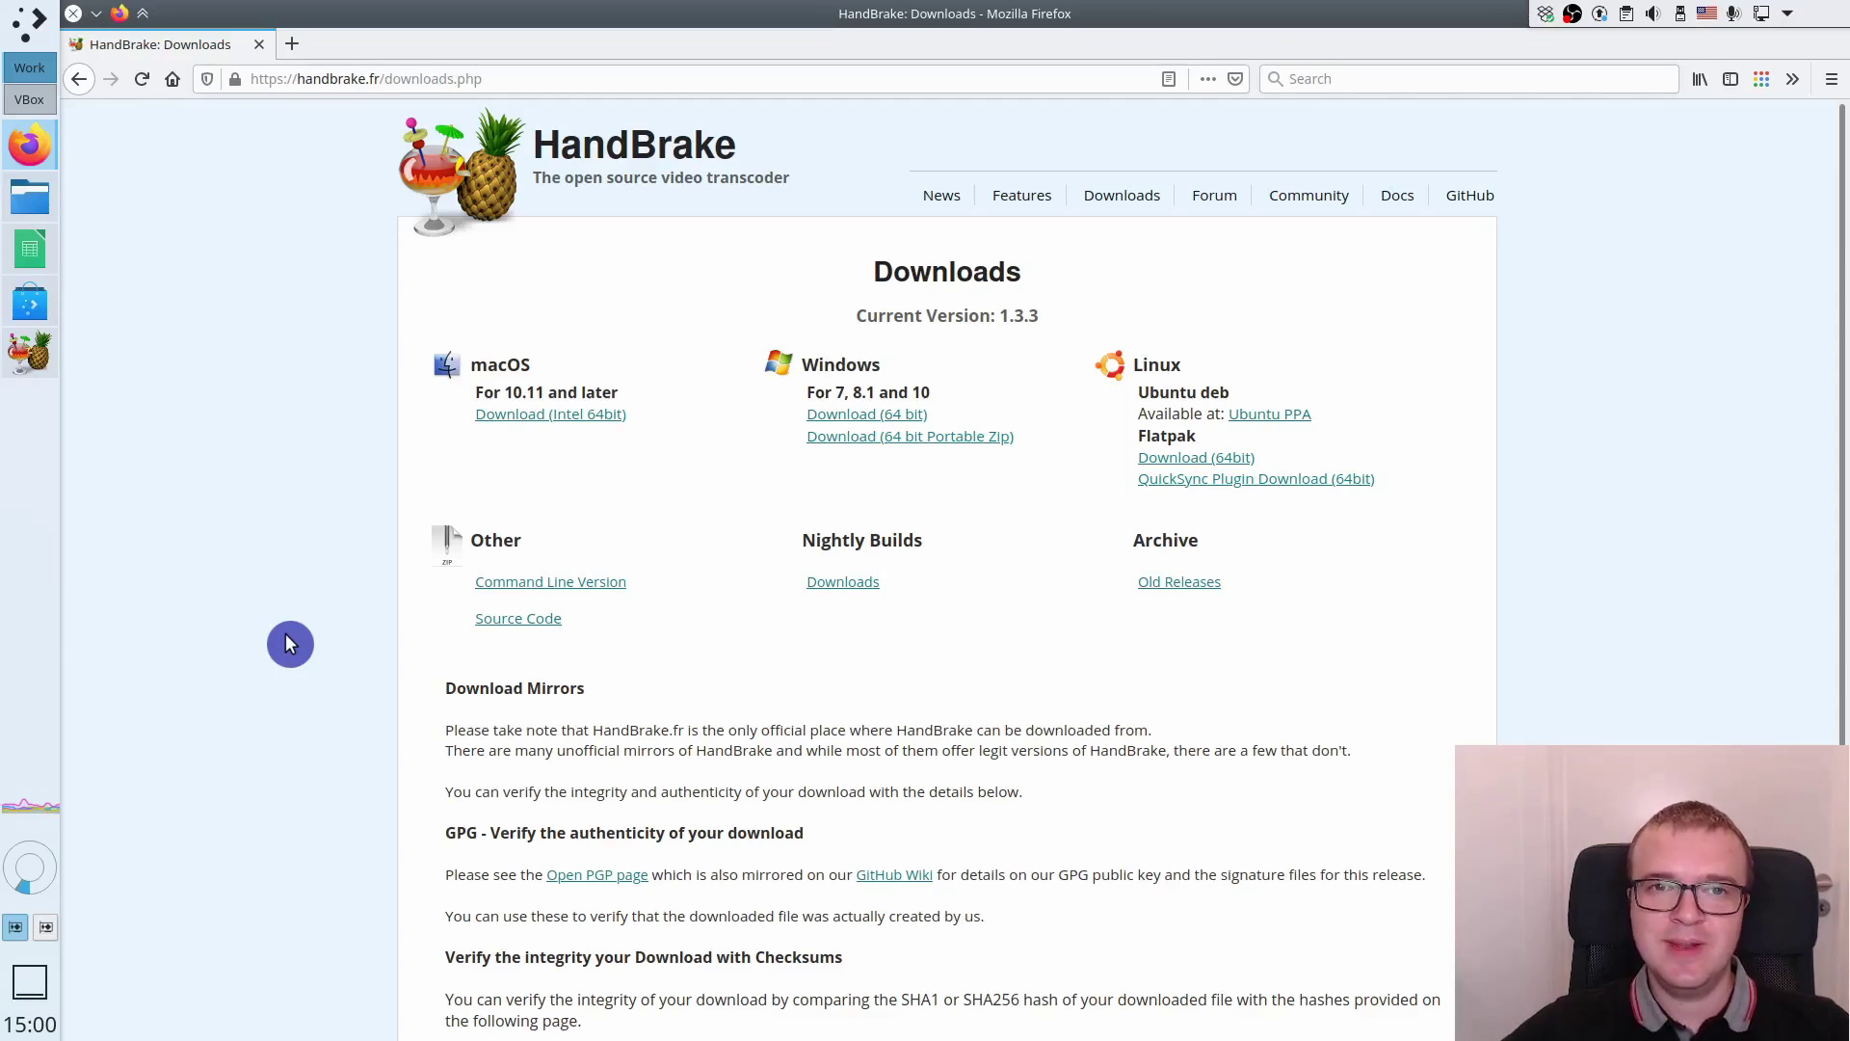
{"action": "left_click", "coordinate": [96, 16]}
{"action": "left_click", "coordinate": [32, 357]}
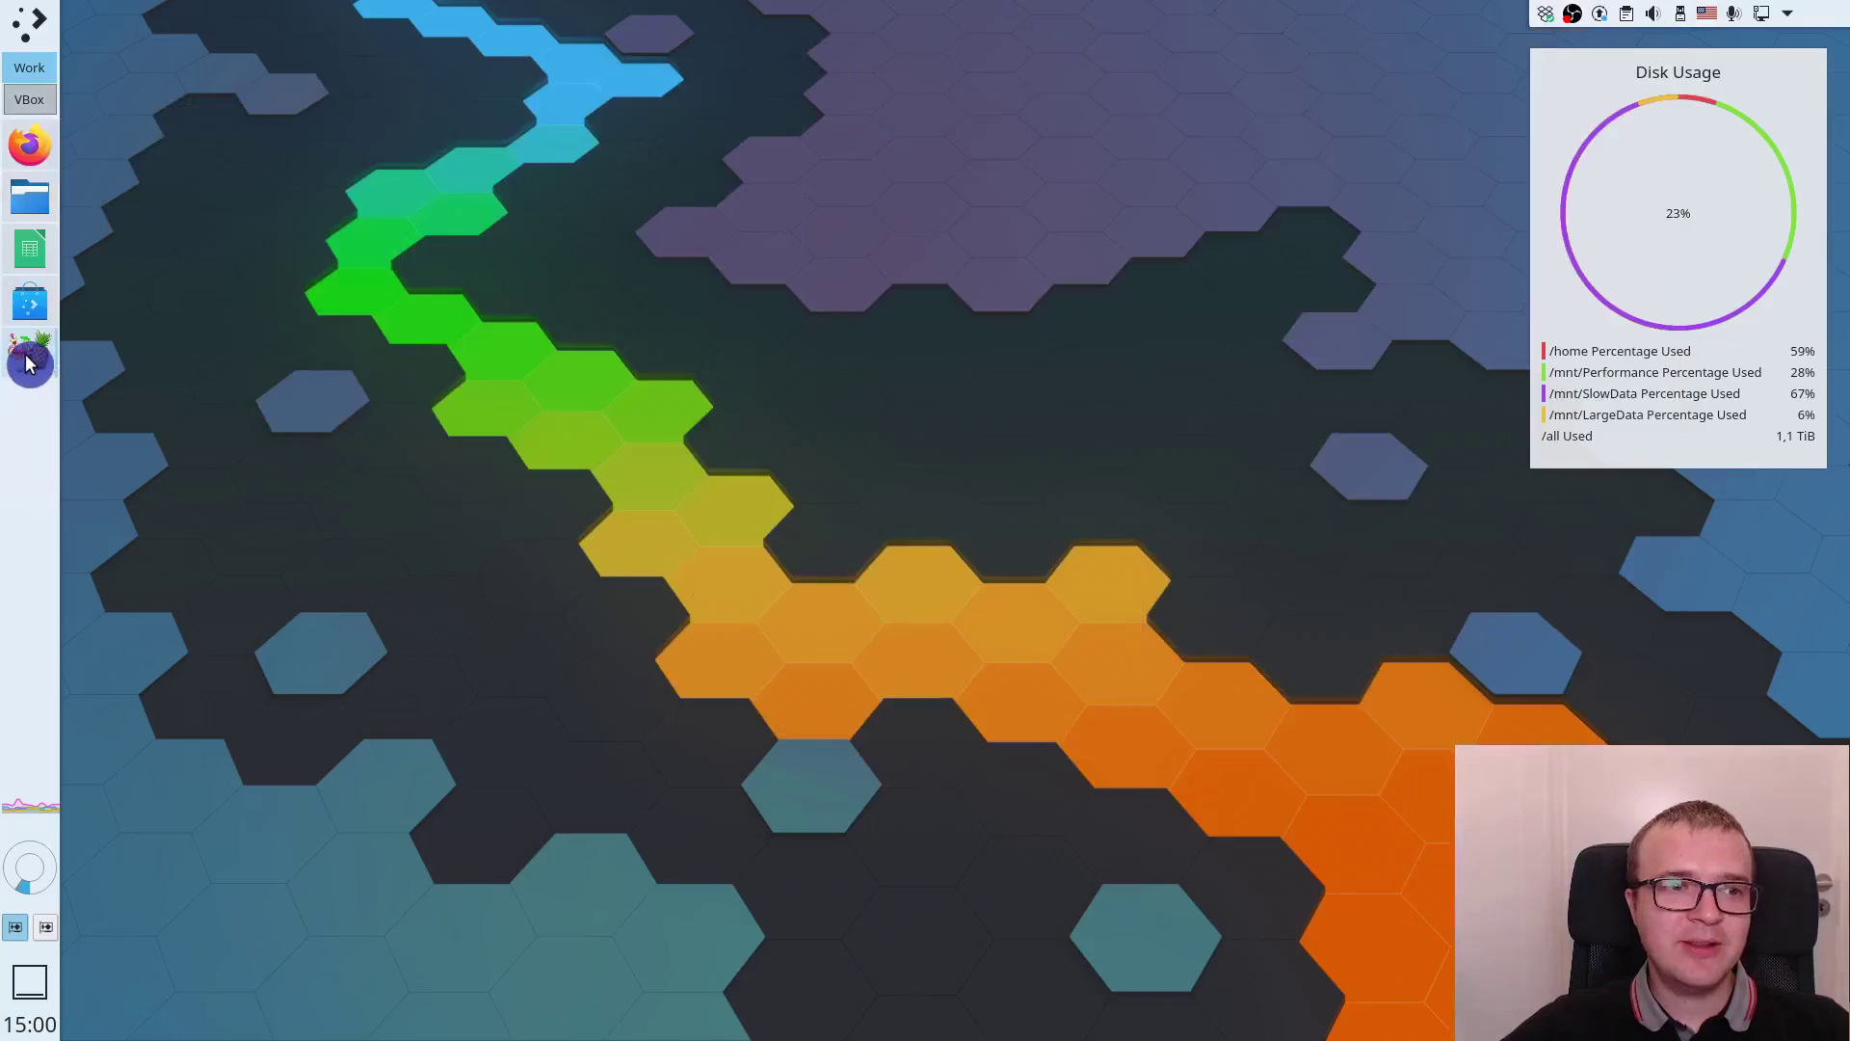
{"action": "left_click", "coordinate": [34, 306]}
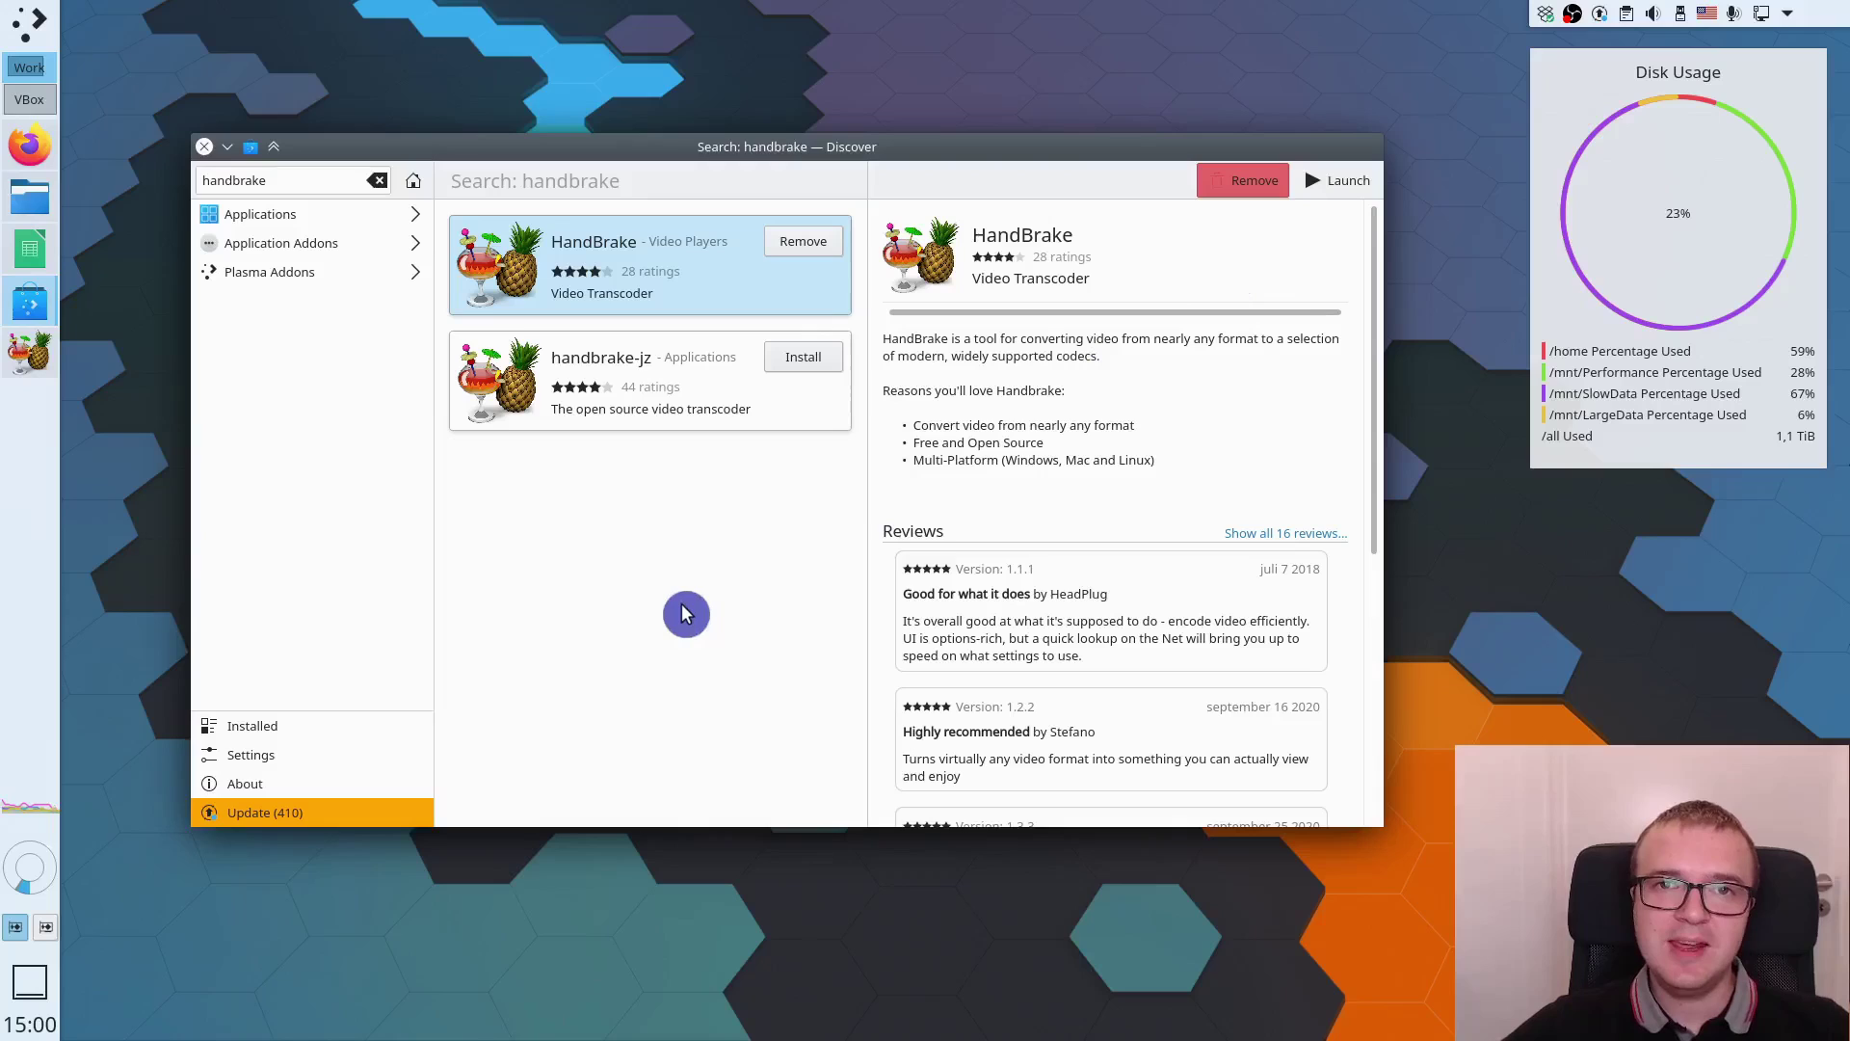
{"action": "left_click", "coordinate": [229, 148]}
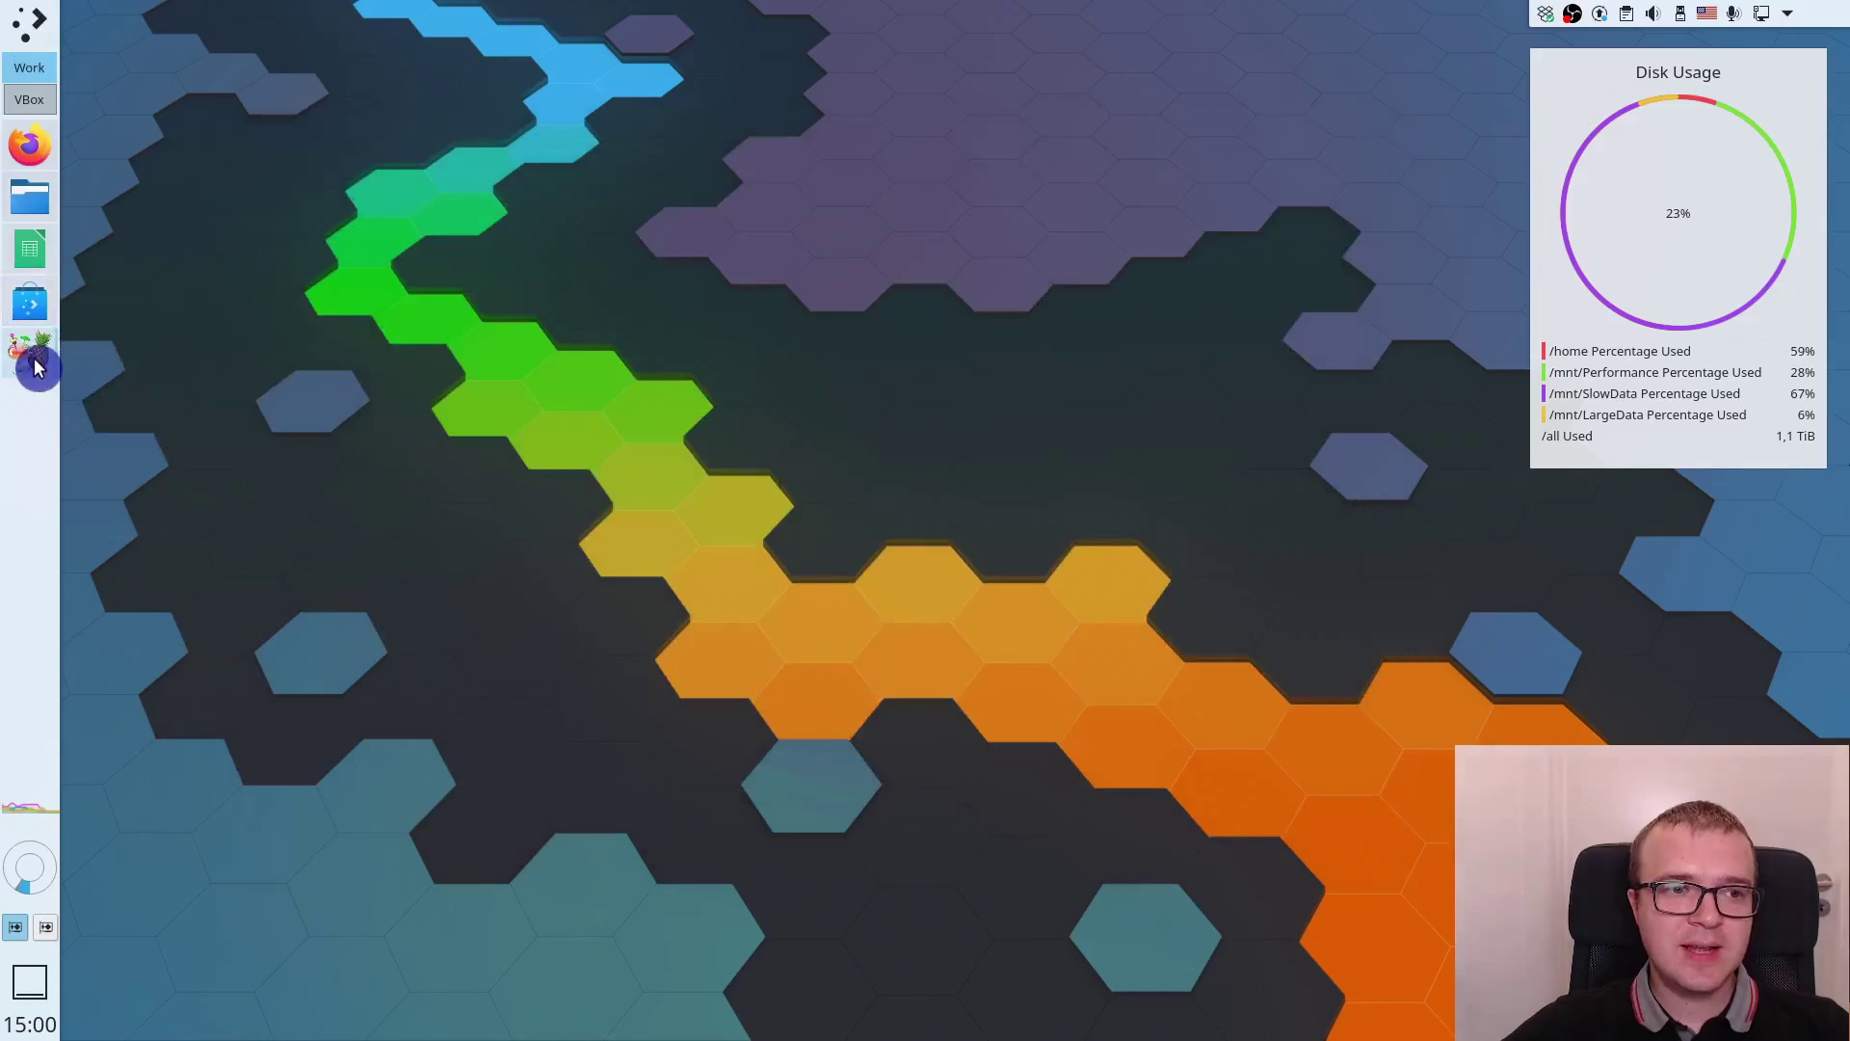
Step: Launch HandBrake and load channel_trailer_orange.webm from the video folder as the source
{"action": "left_click", "coordinate": [31, 355]}
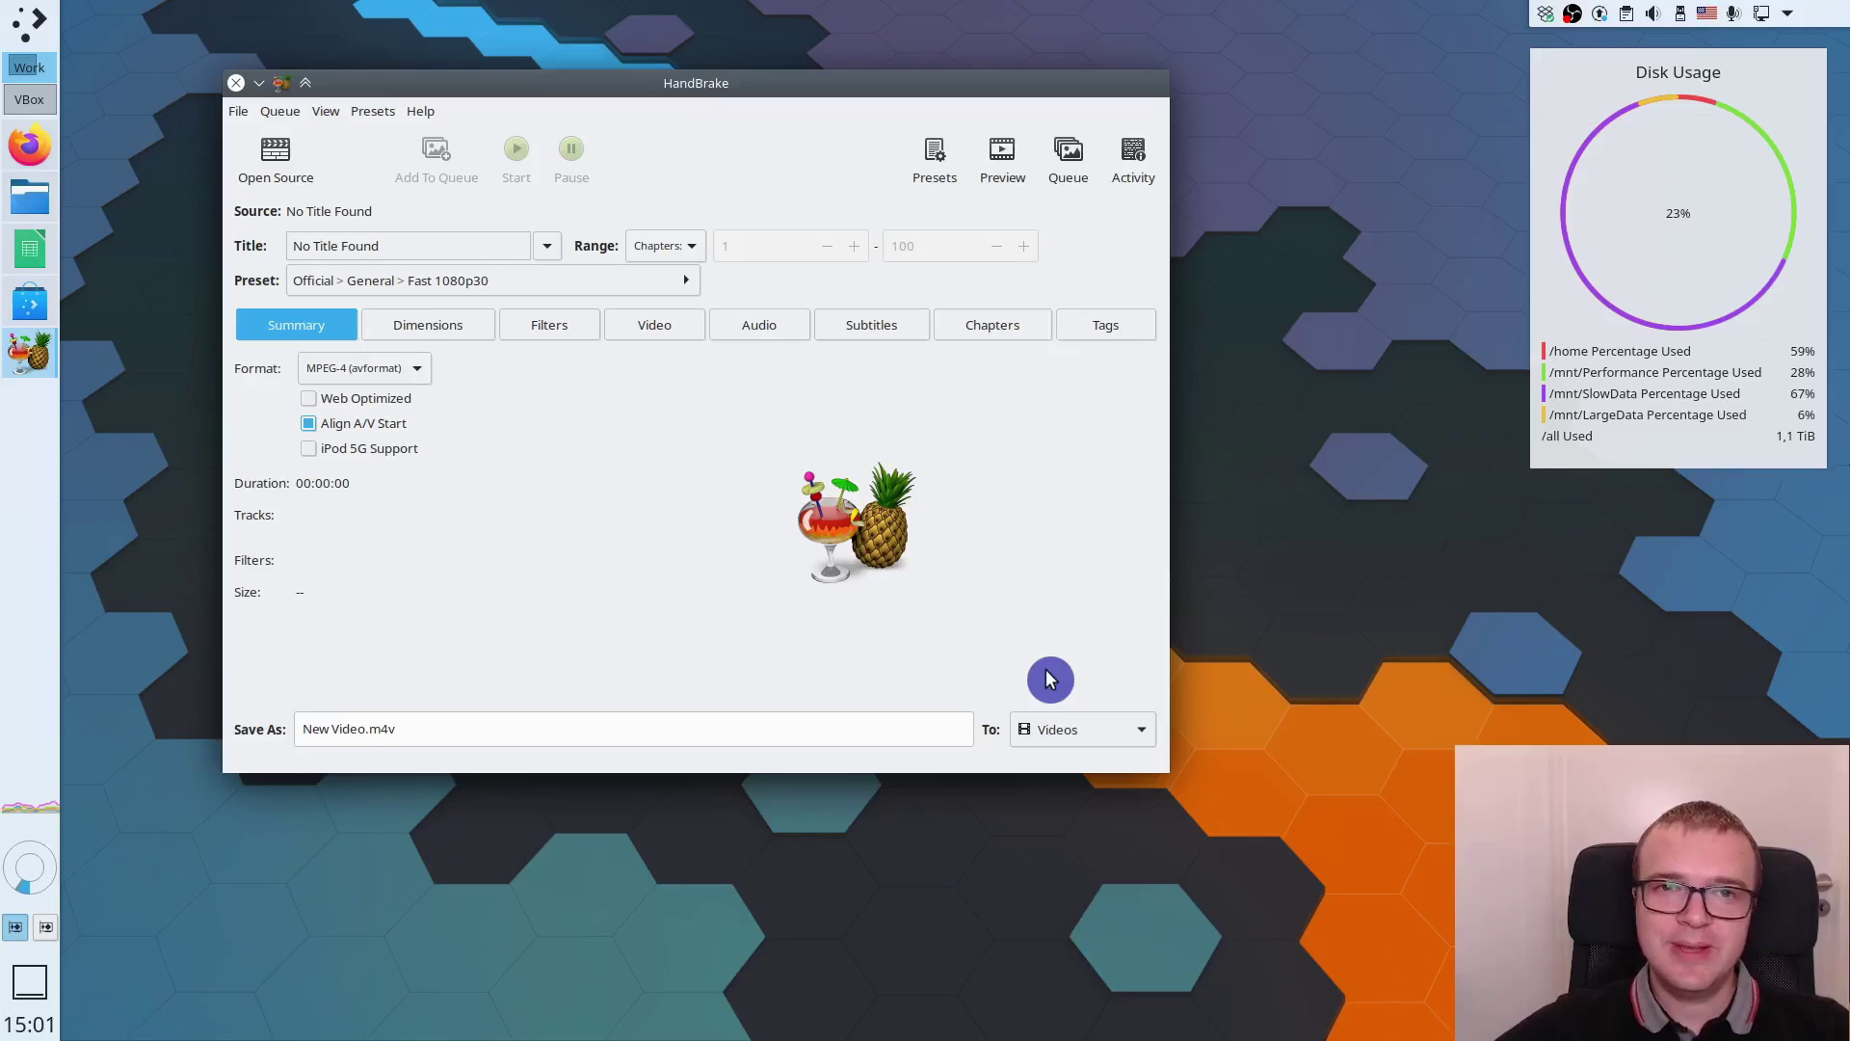
{"action": "left_click", "coordinate": [289, 173]}
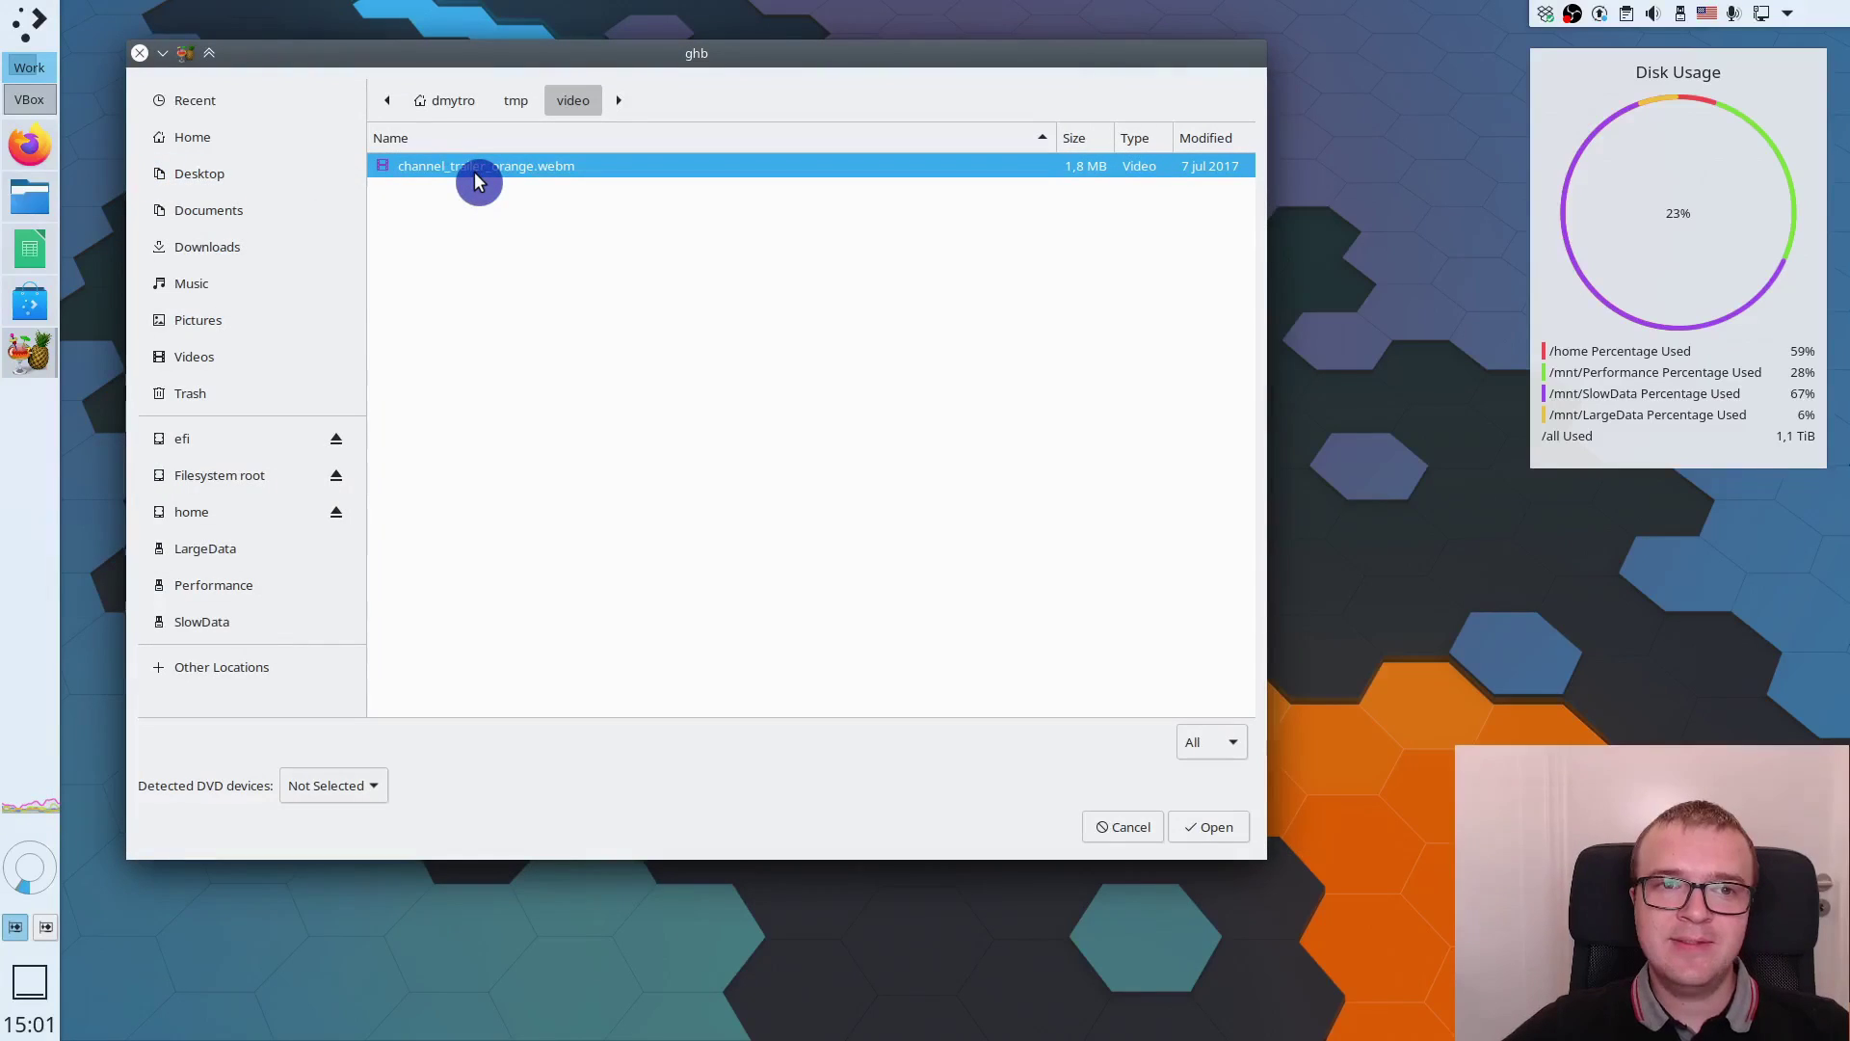
{"action": "left_click", "coordinate": [1212, 829]}
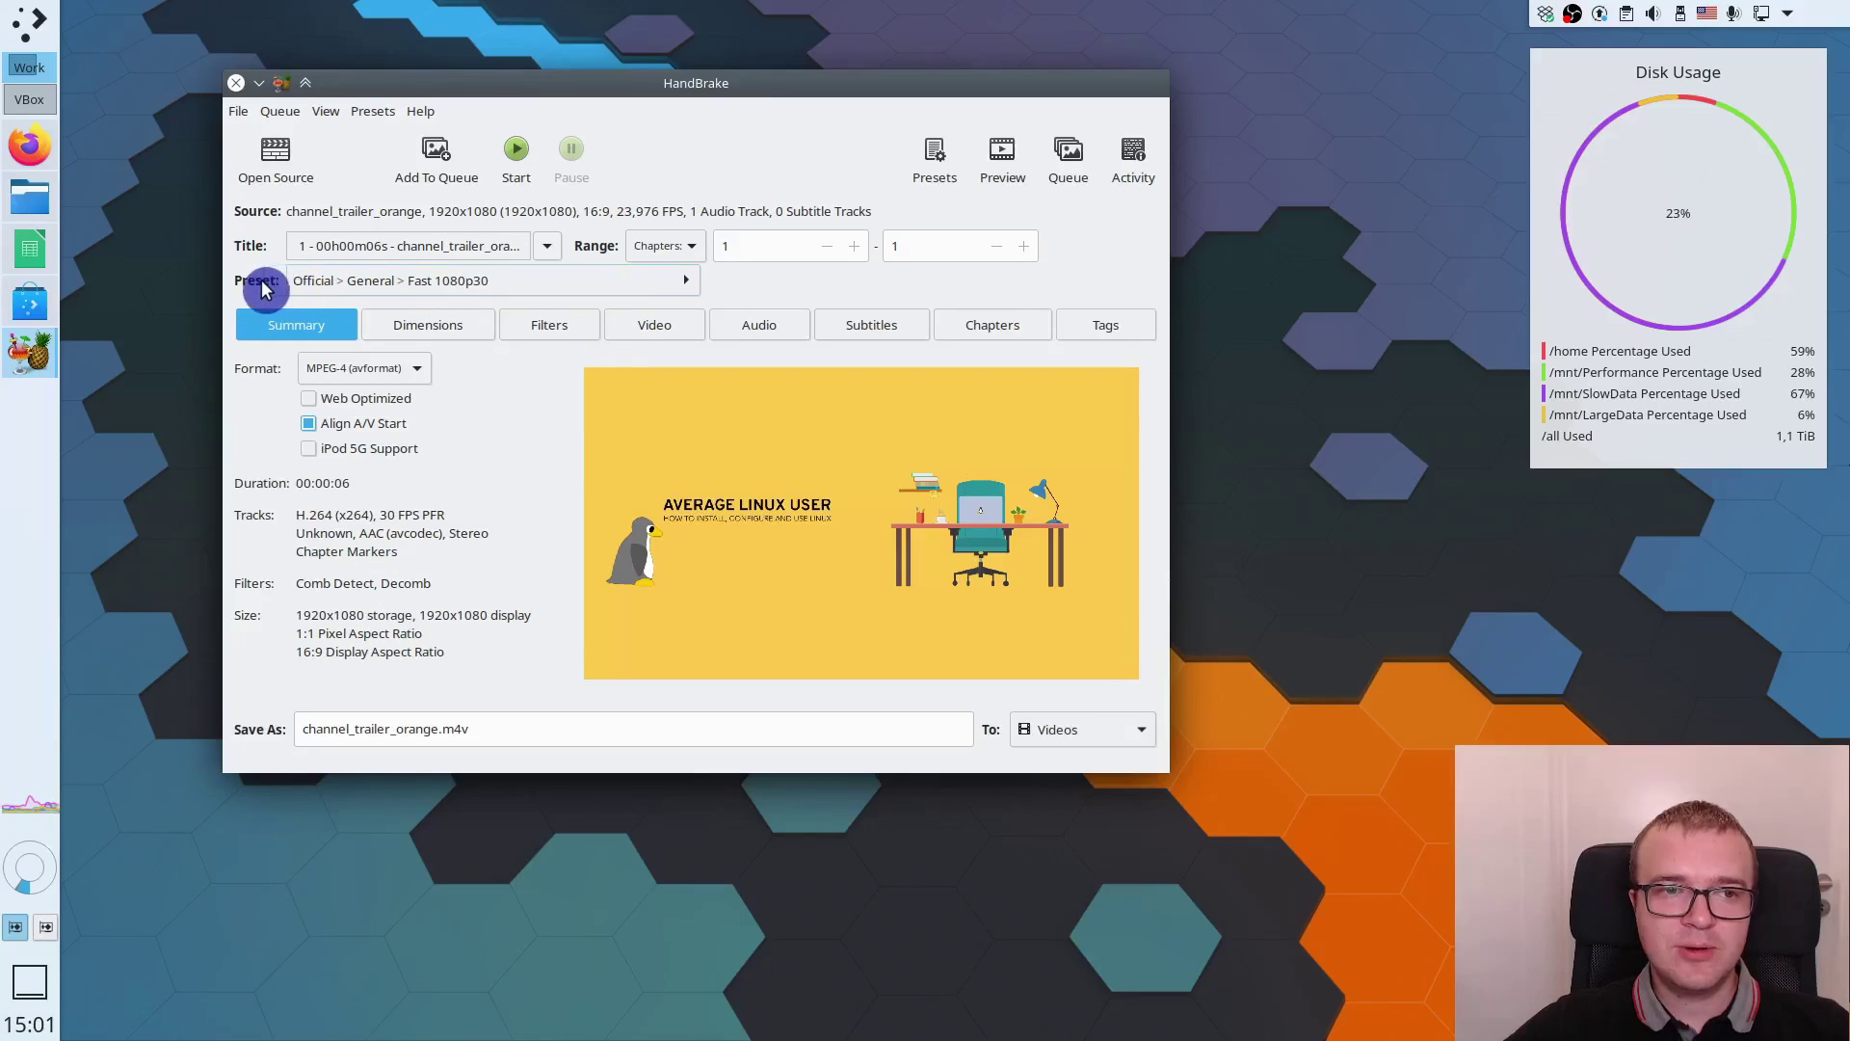
Step: Browse the General and Devices presets, then apply Web > Vimeo YouTube 720p30
{"action": "left_click", "coordinate": [371, 282]}
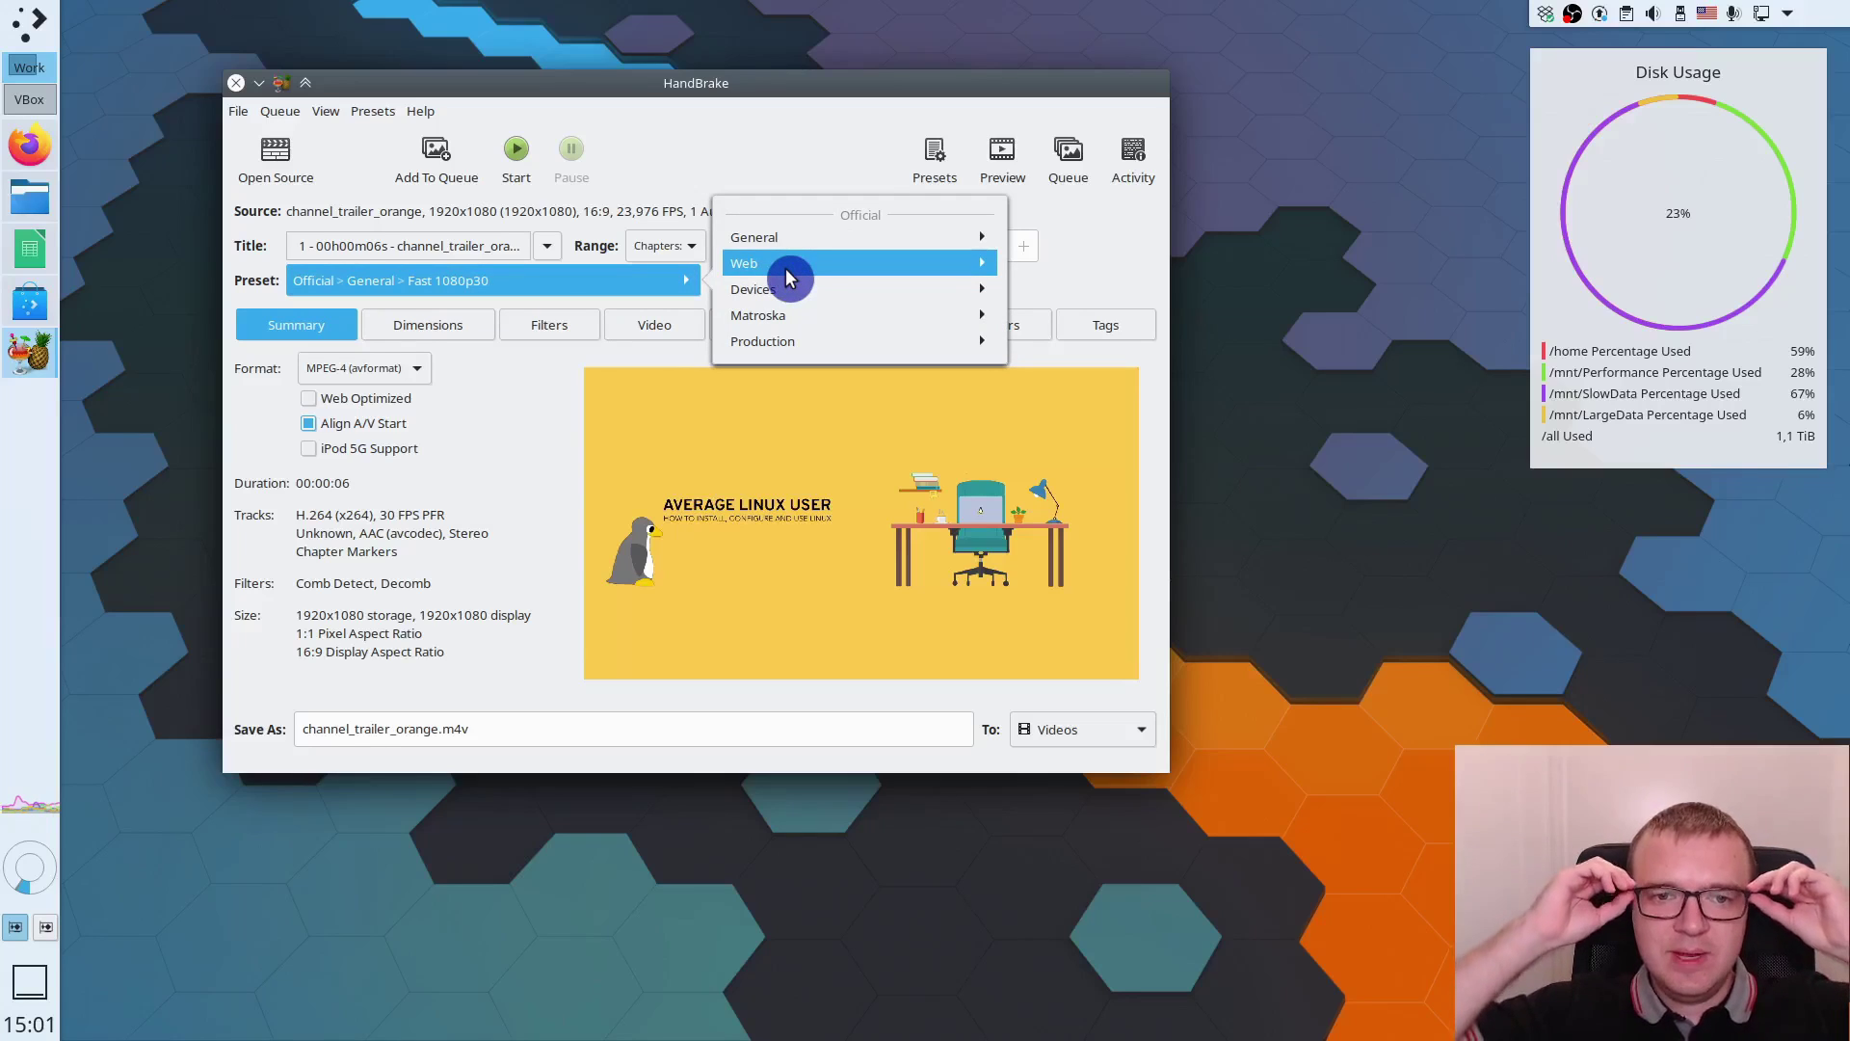
{"action": "left_click", "coordinate": [923, 241]}
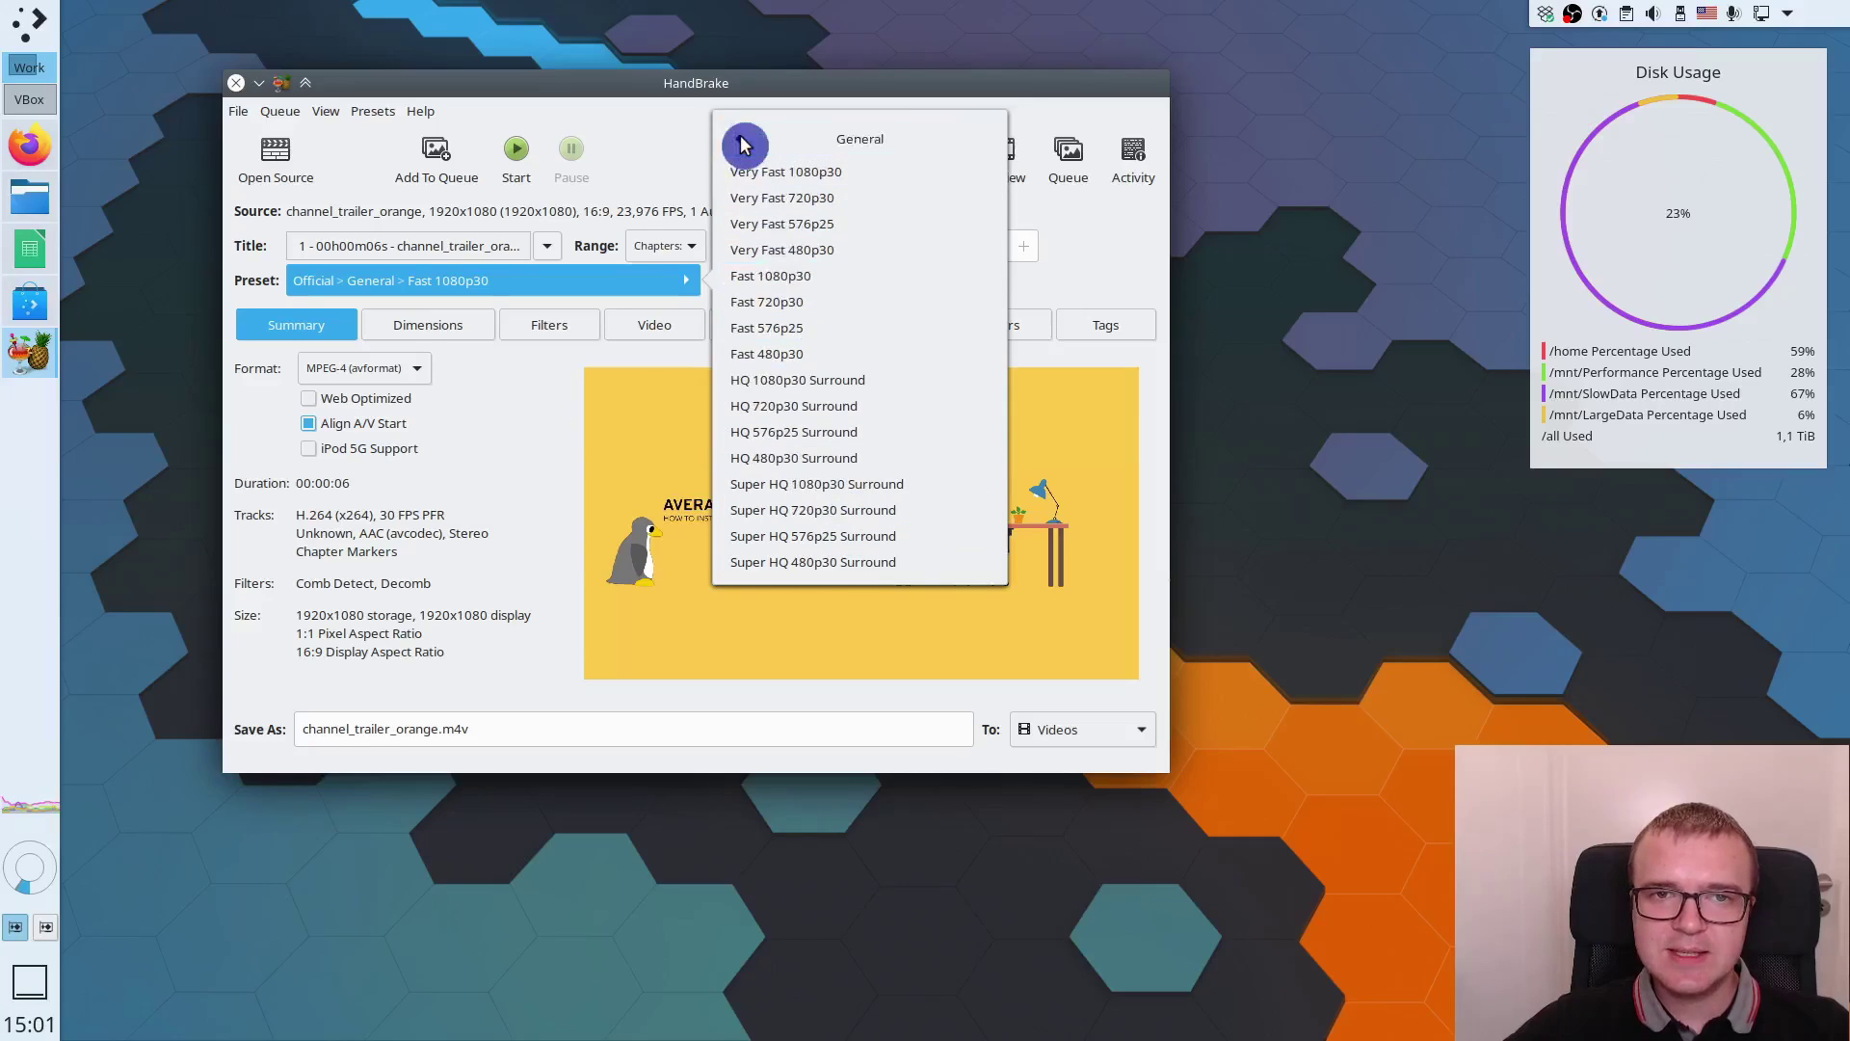
{"action": "left_click", "coordinate": [739, 140]}
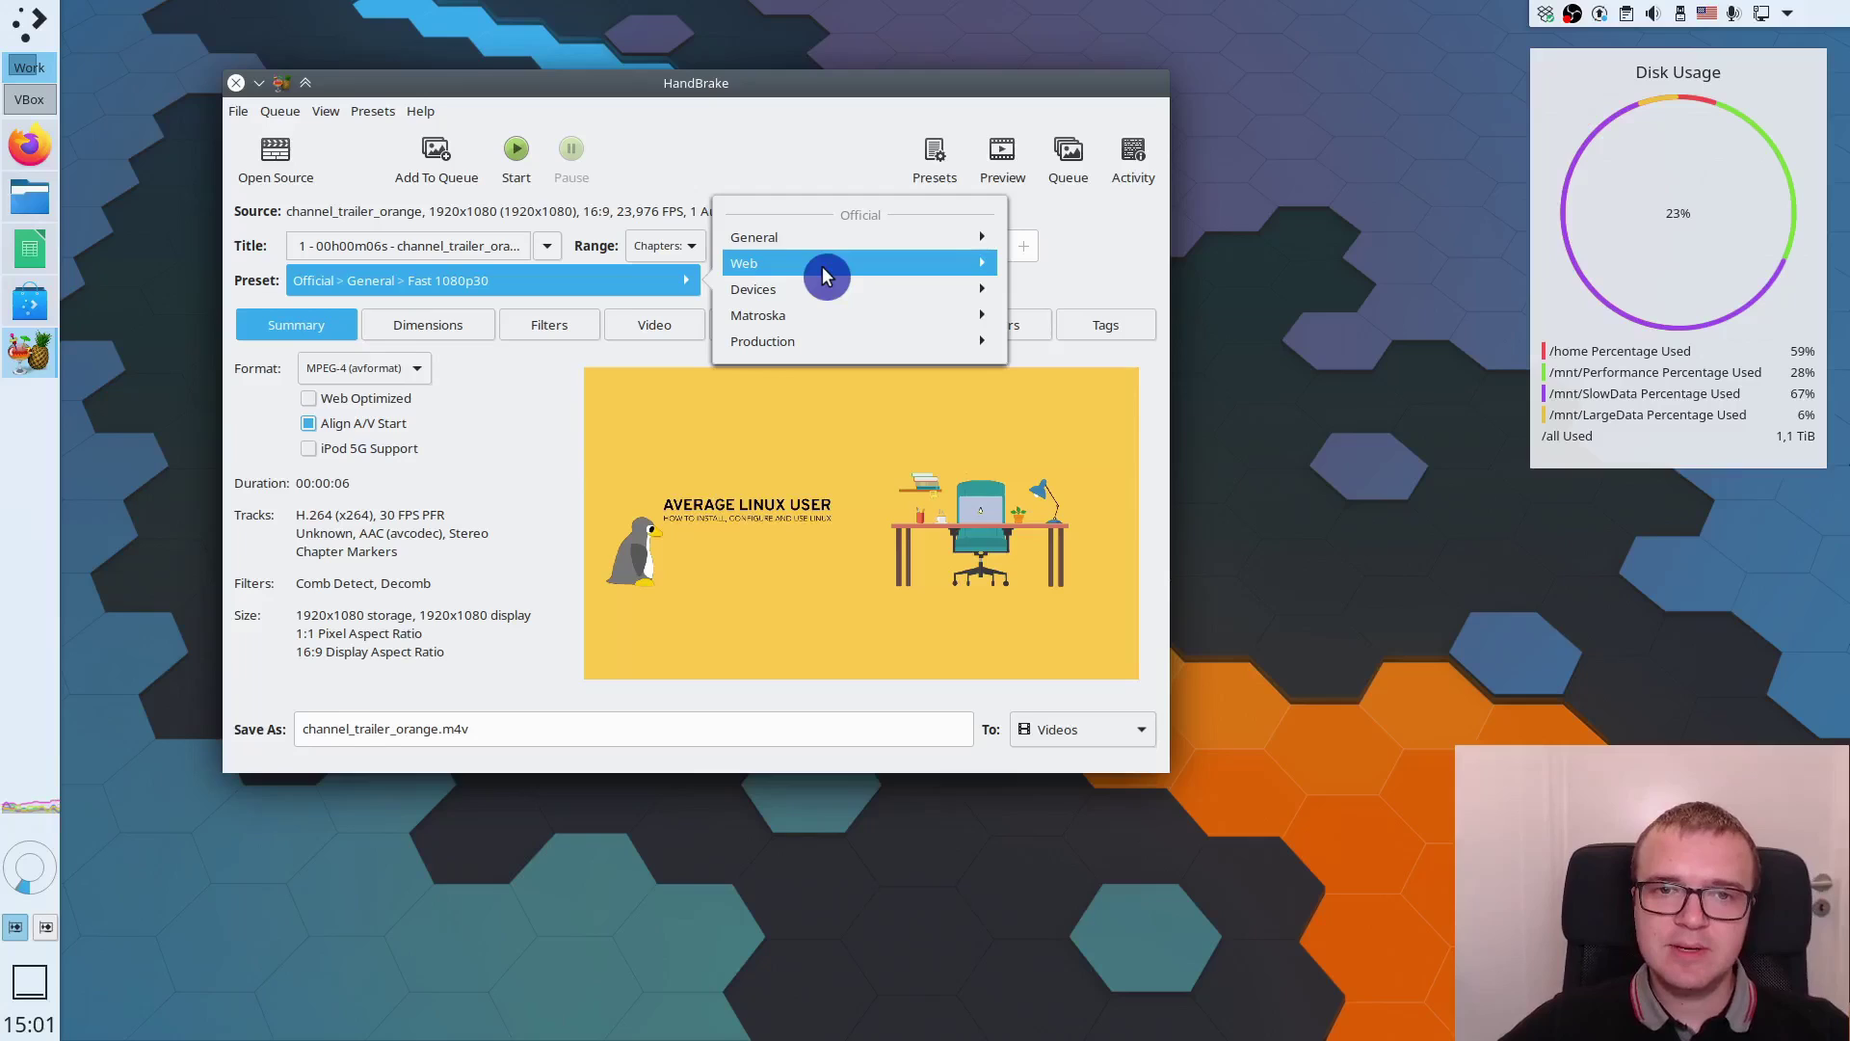
{"action": "left_click", "coordinate": [809, 291]}
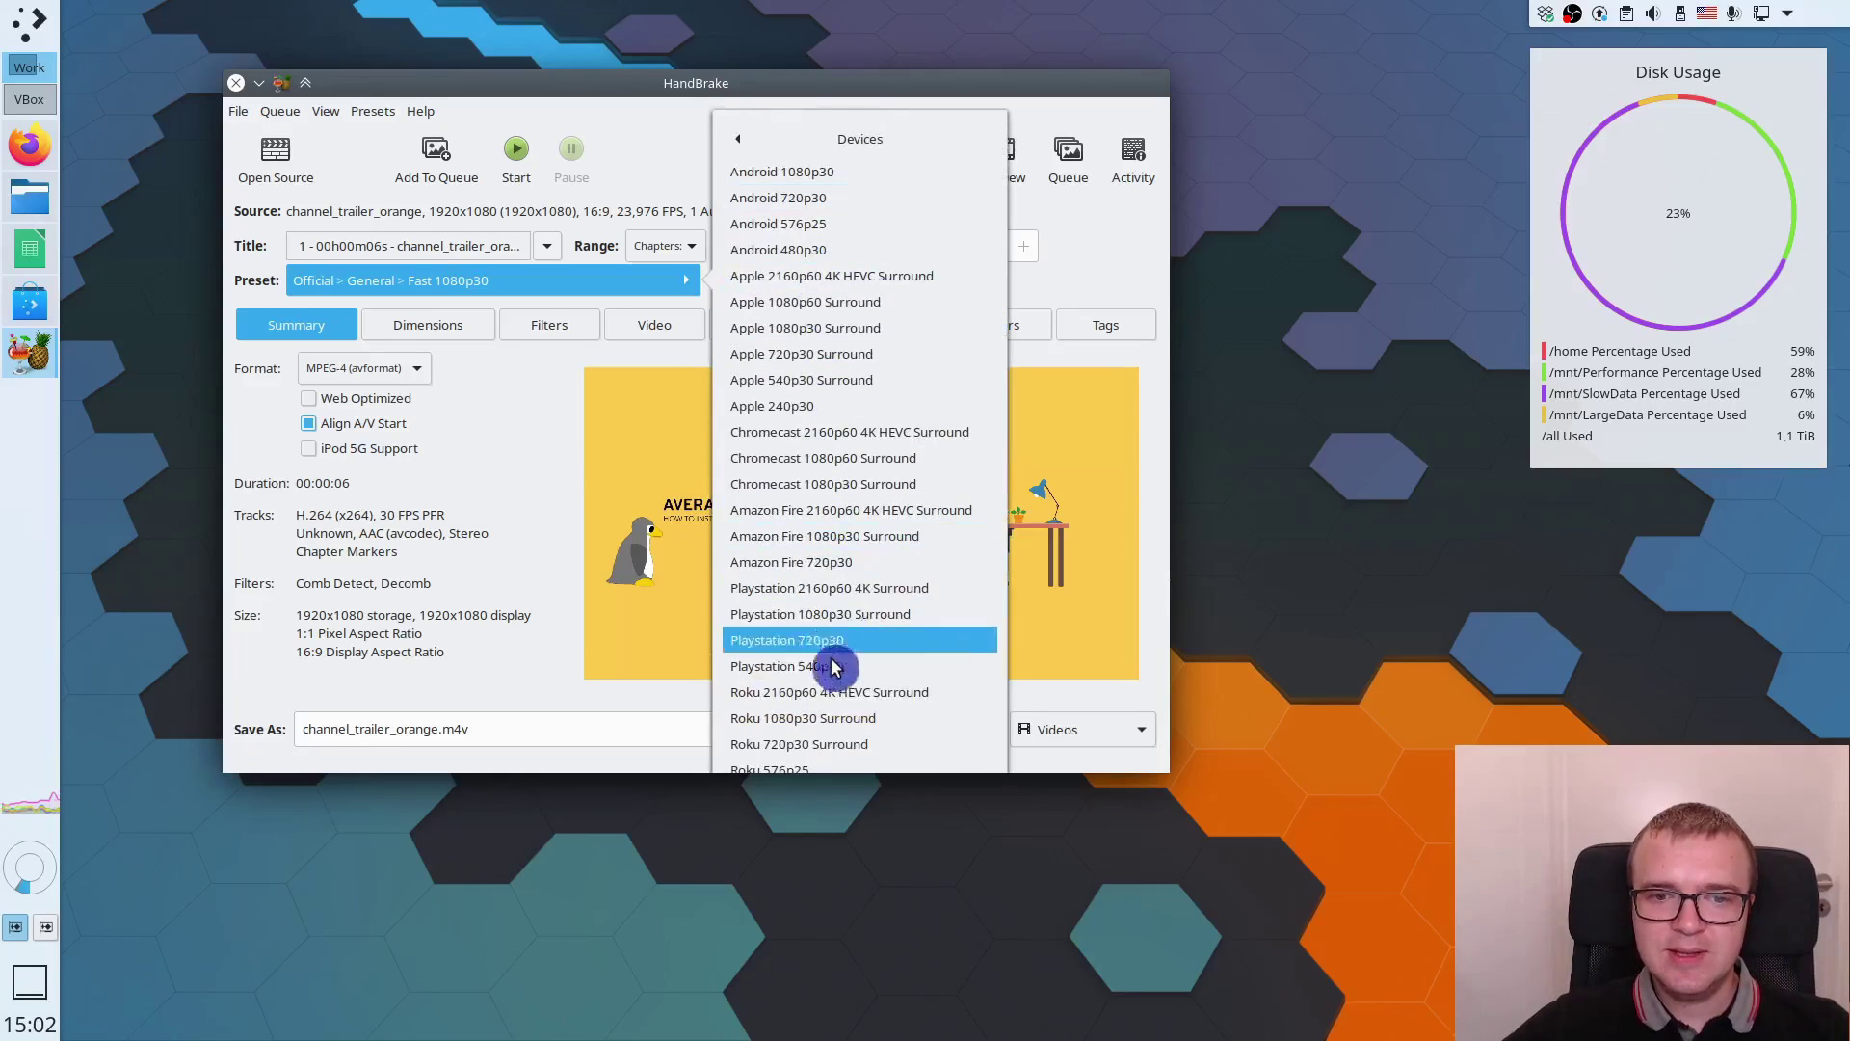
{"action": "left_click", "coordinate": [739, 140]}
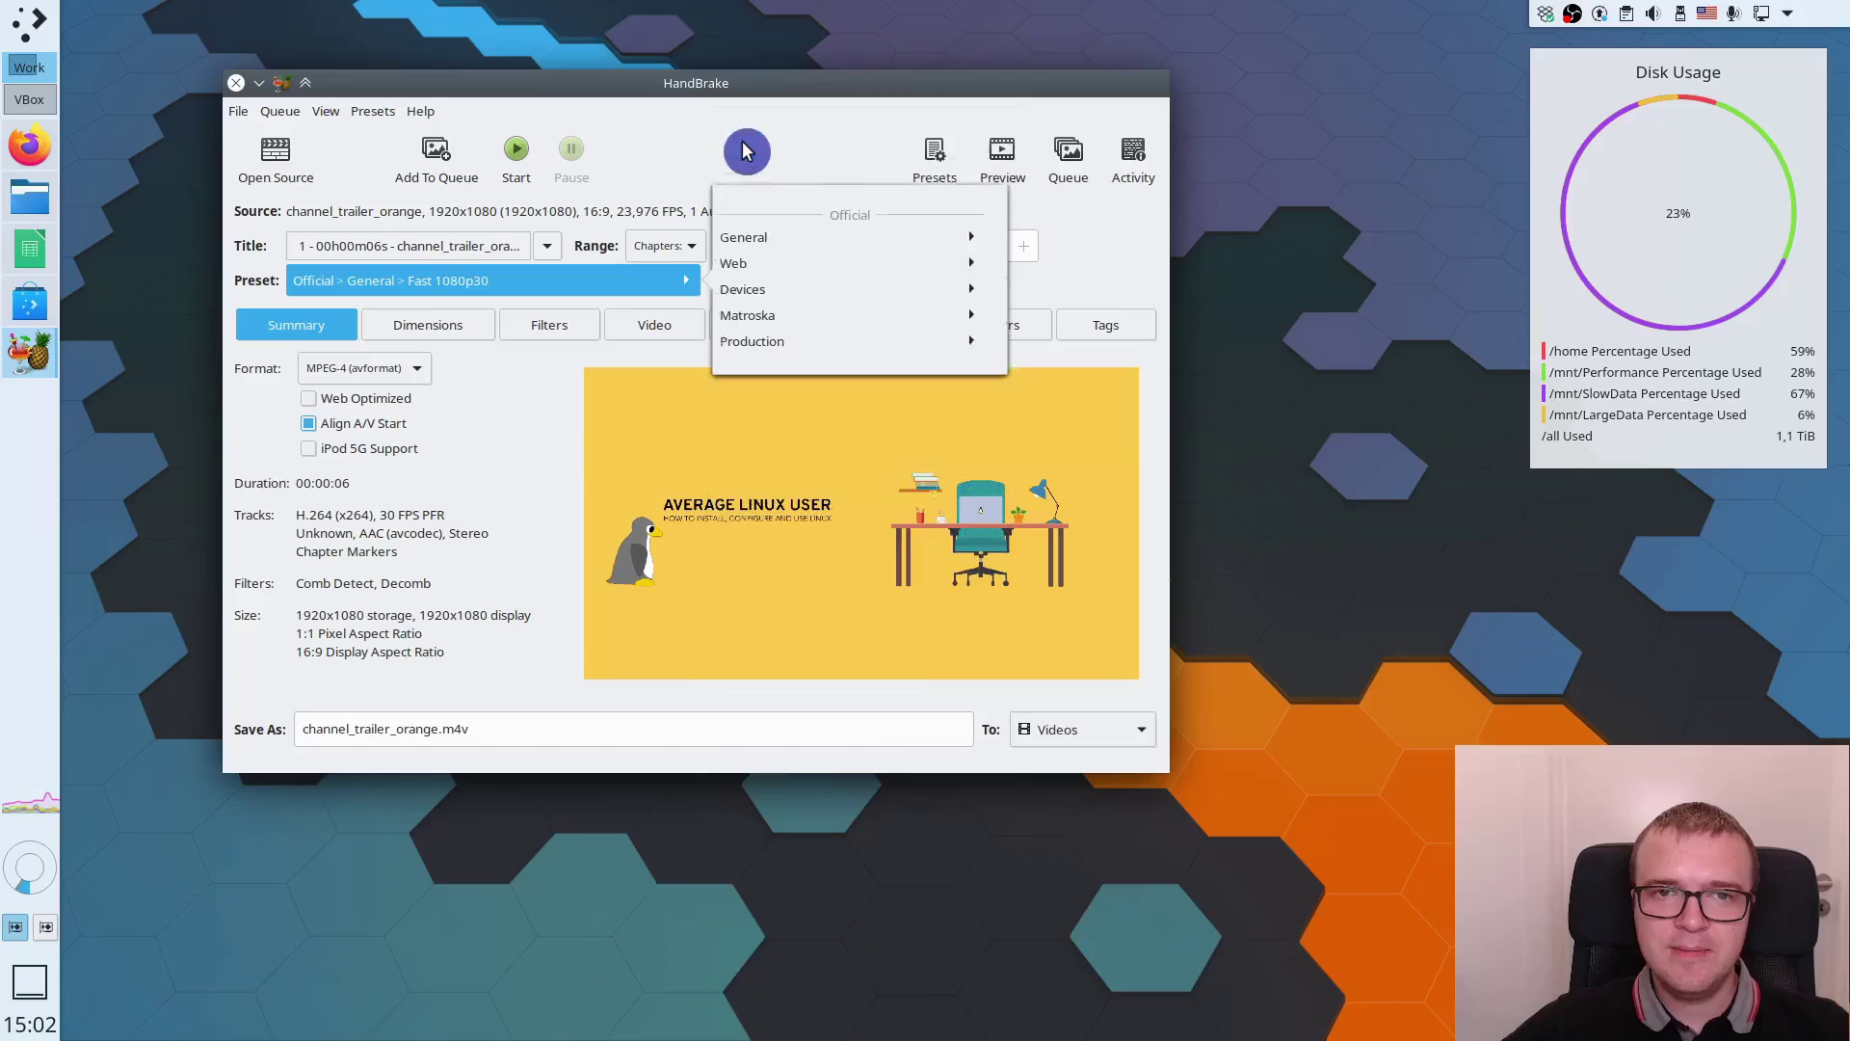
{"action": "left_click", "coordinate": [781, 273]}
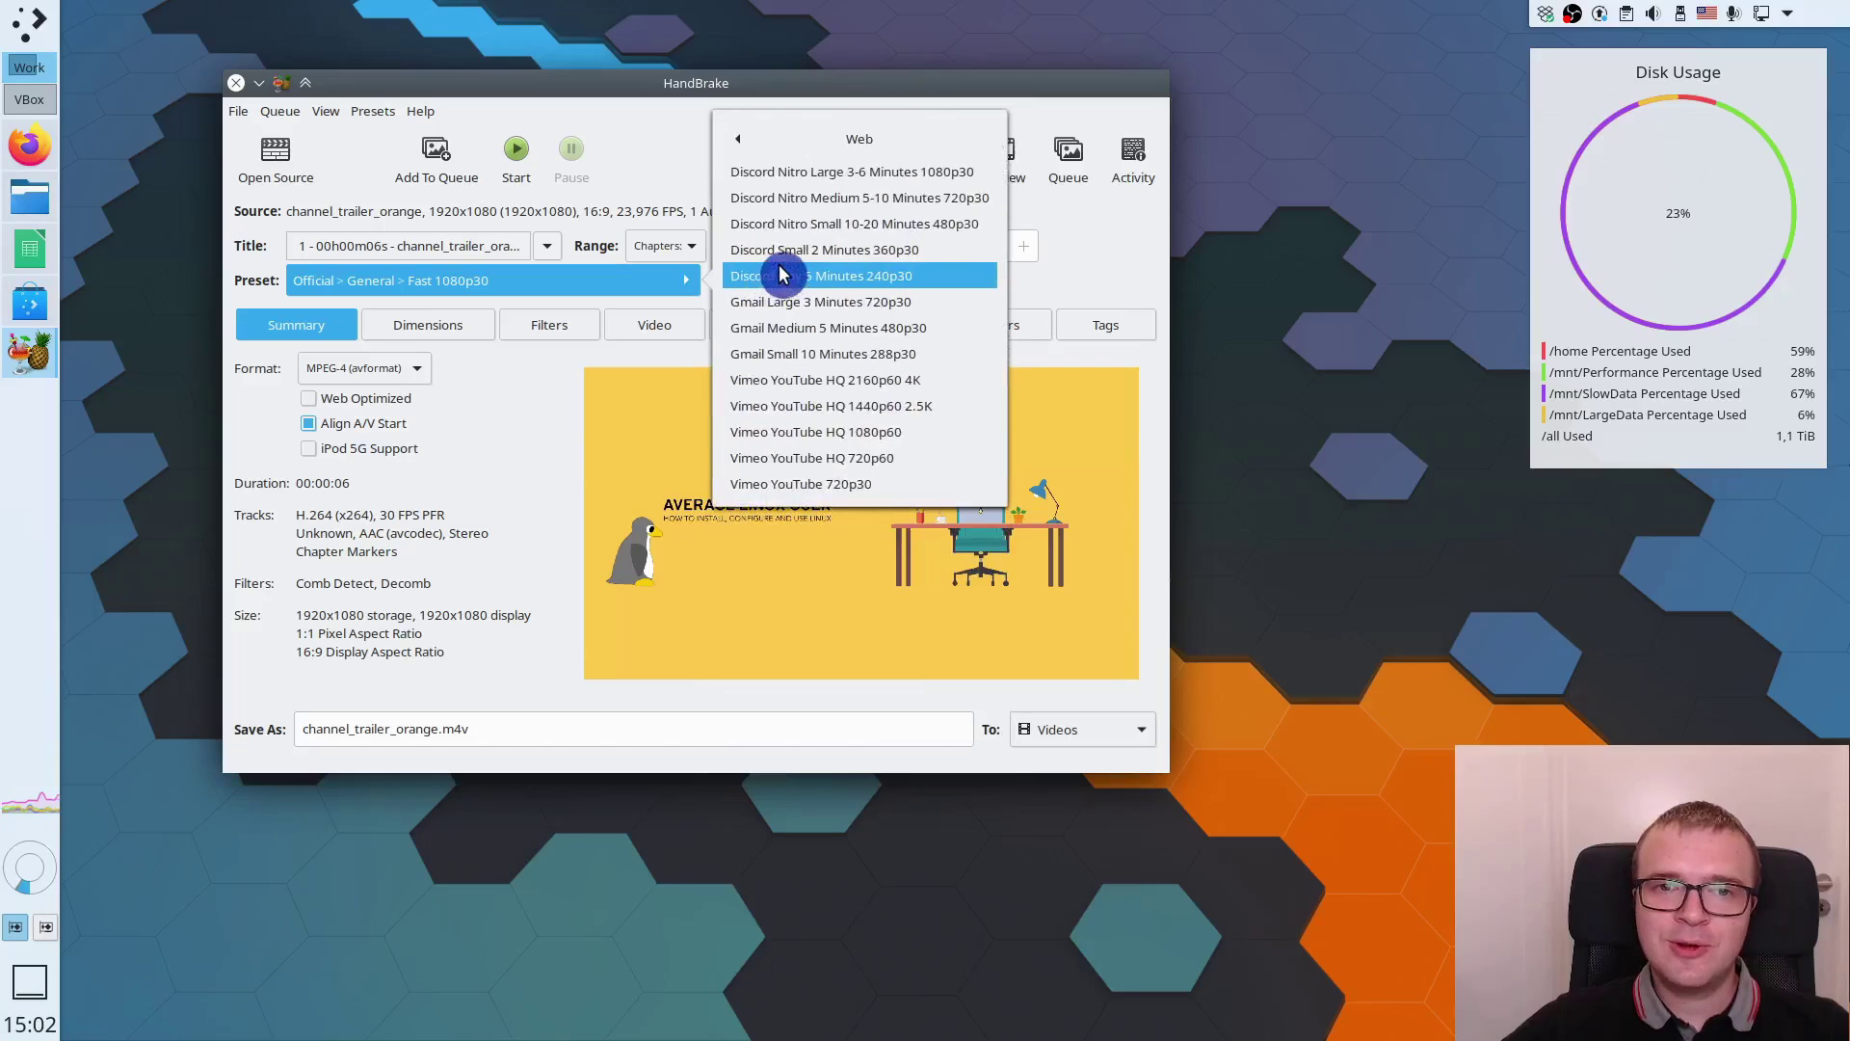
{"action": "left_click", "coordinate": [904, 490]}
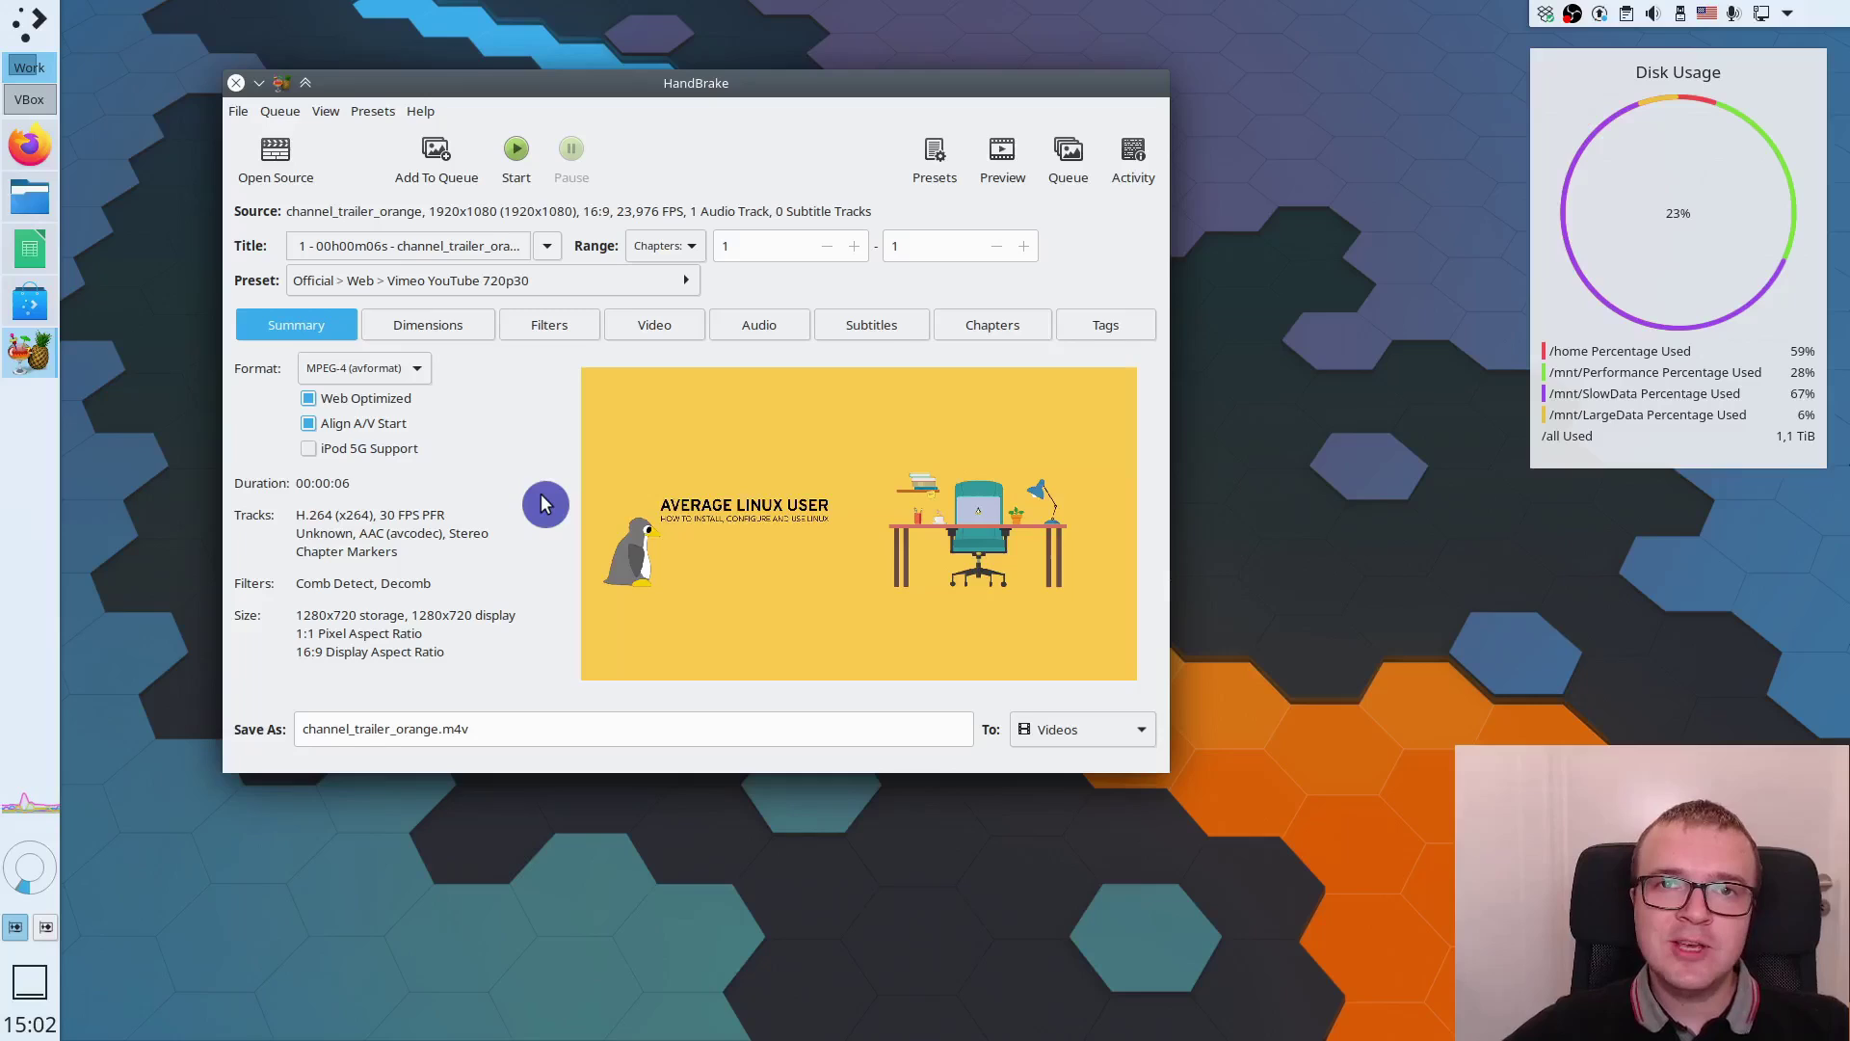
Step: Review the Dimensions, Filters and Video settings, then show the Audio track list
{"action": "left_click", "coordinate": [471, 328]}
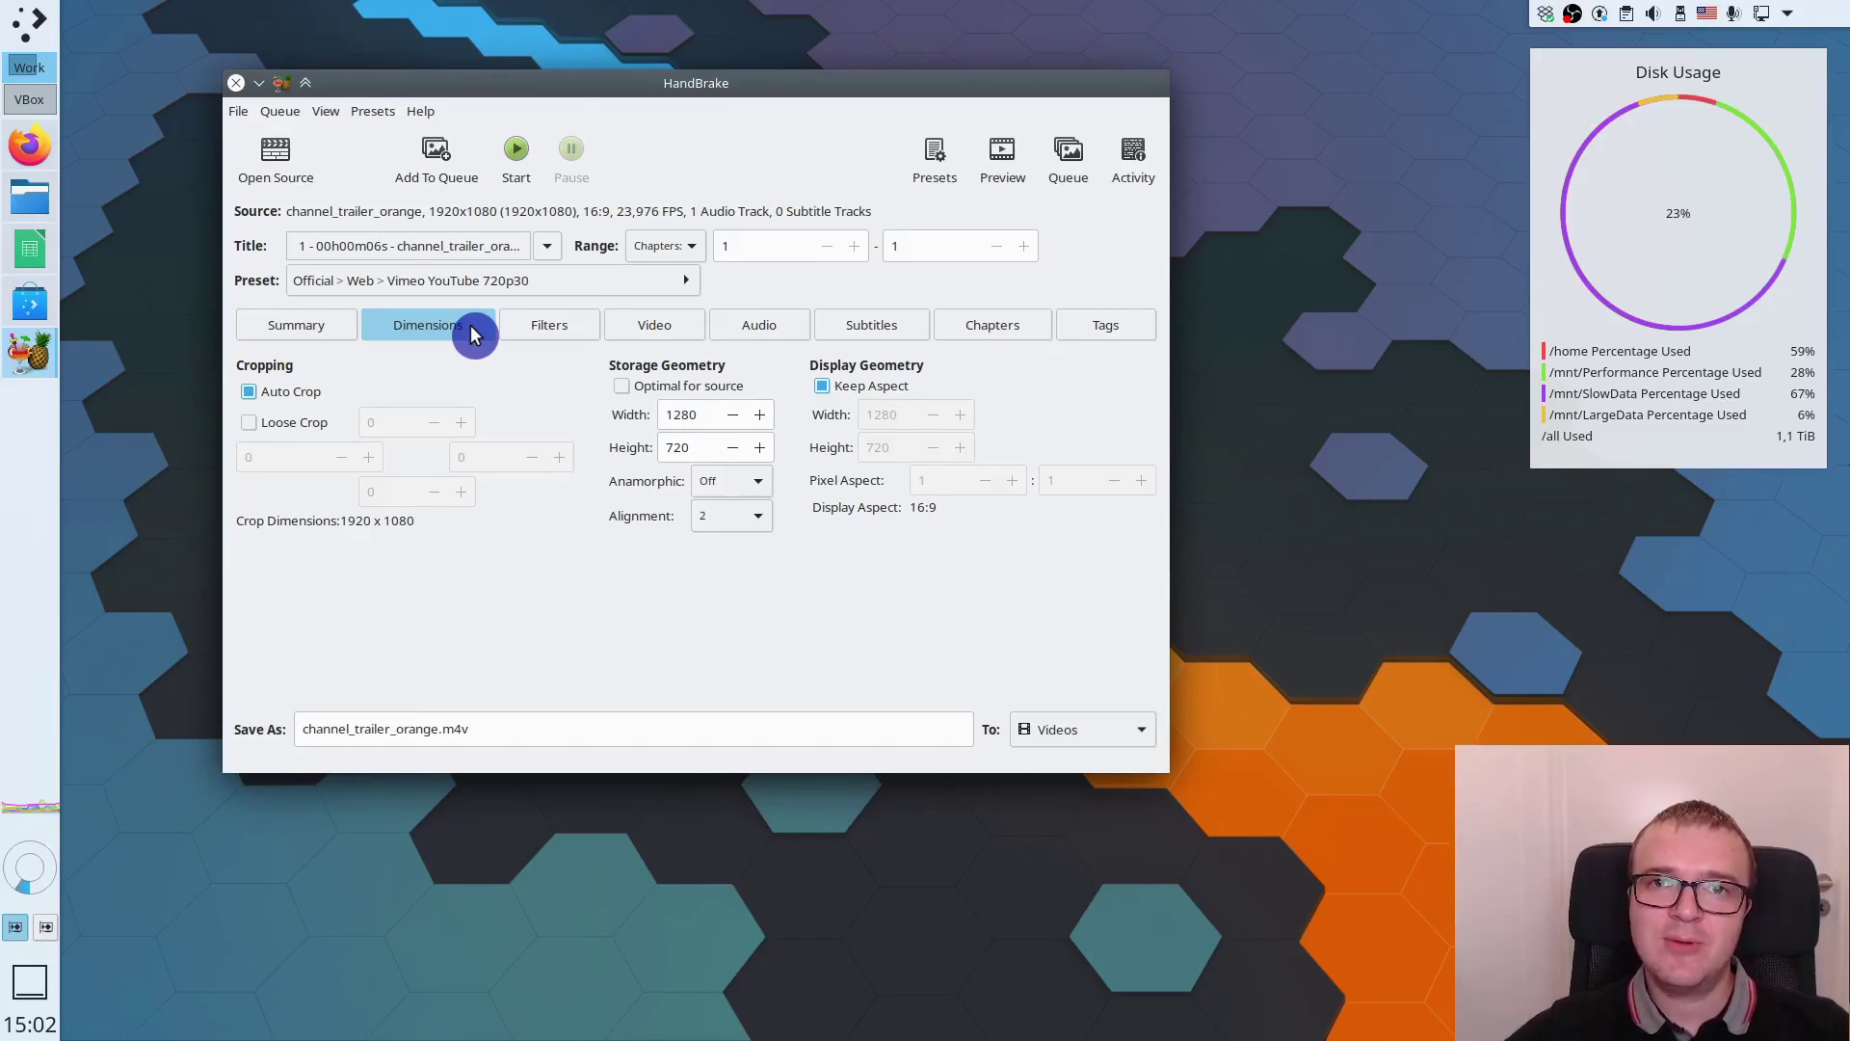
{"action": "left_click", "coordinate": [556, 330]}
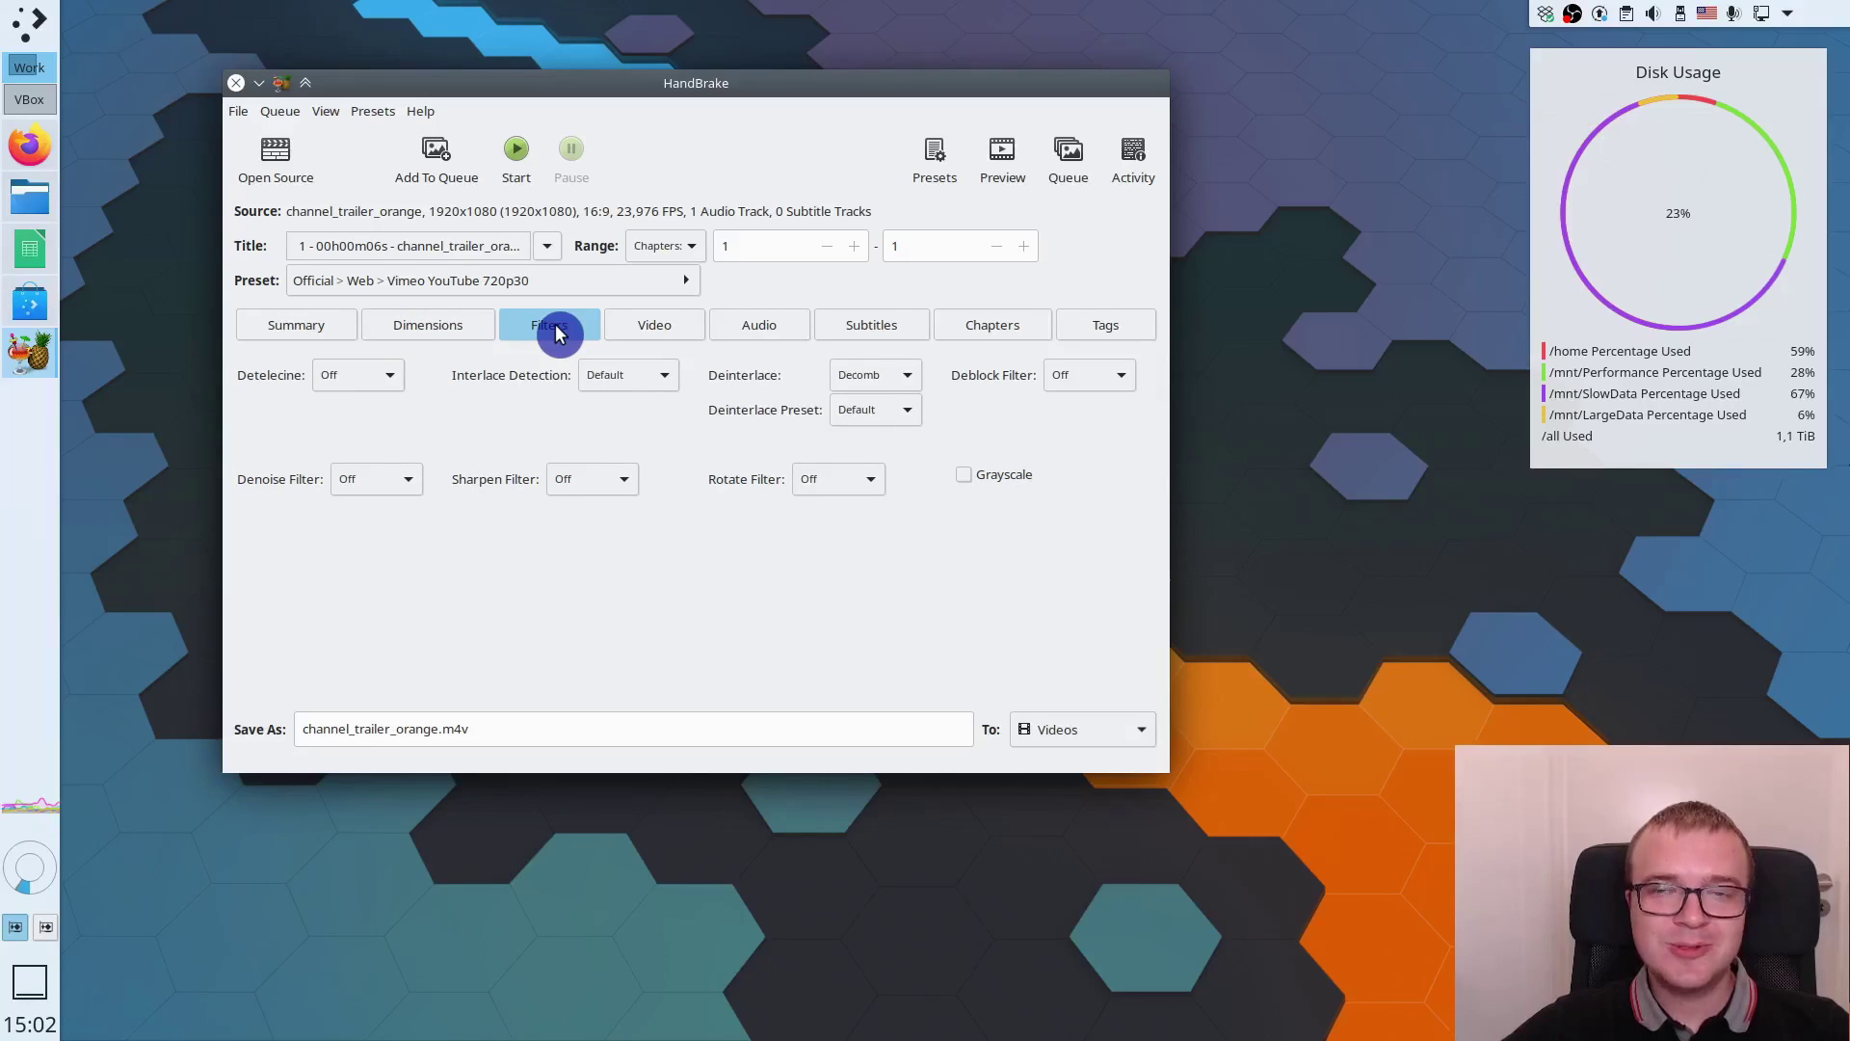
{"action": "left_click", "coordinate": [651, 327]}
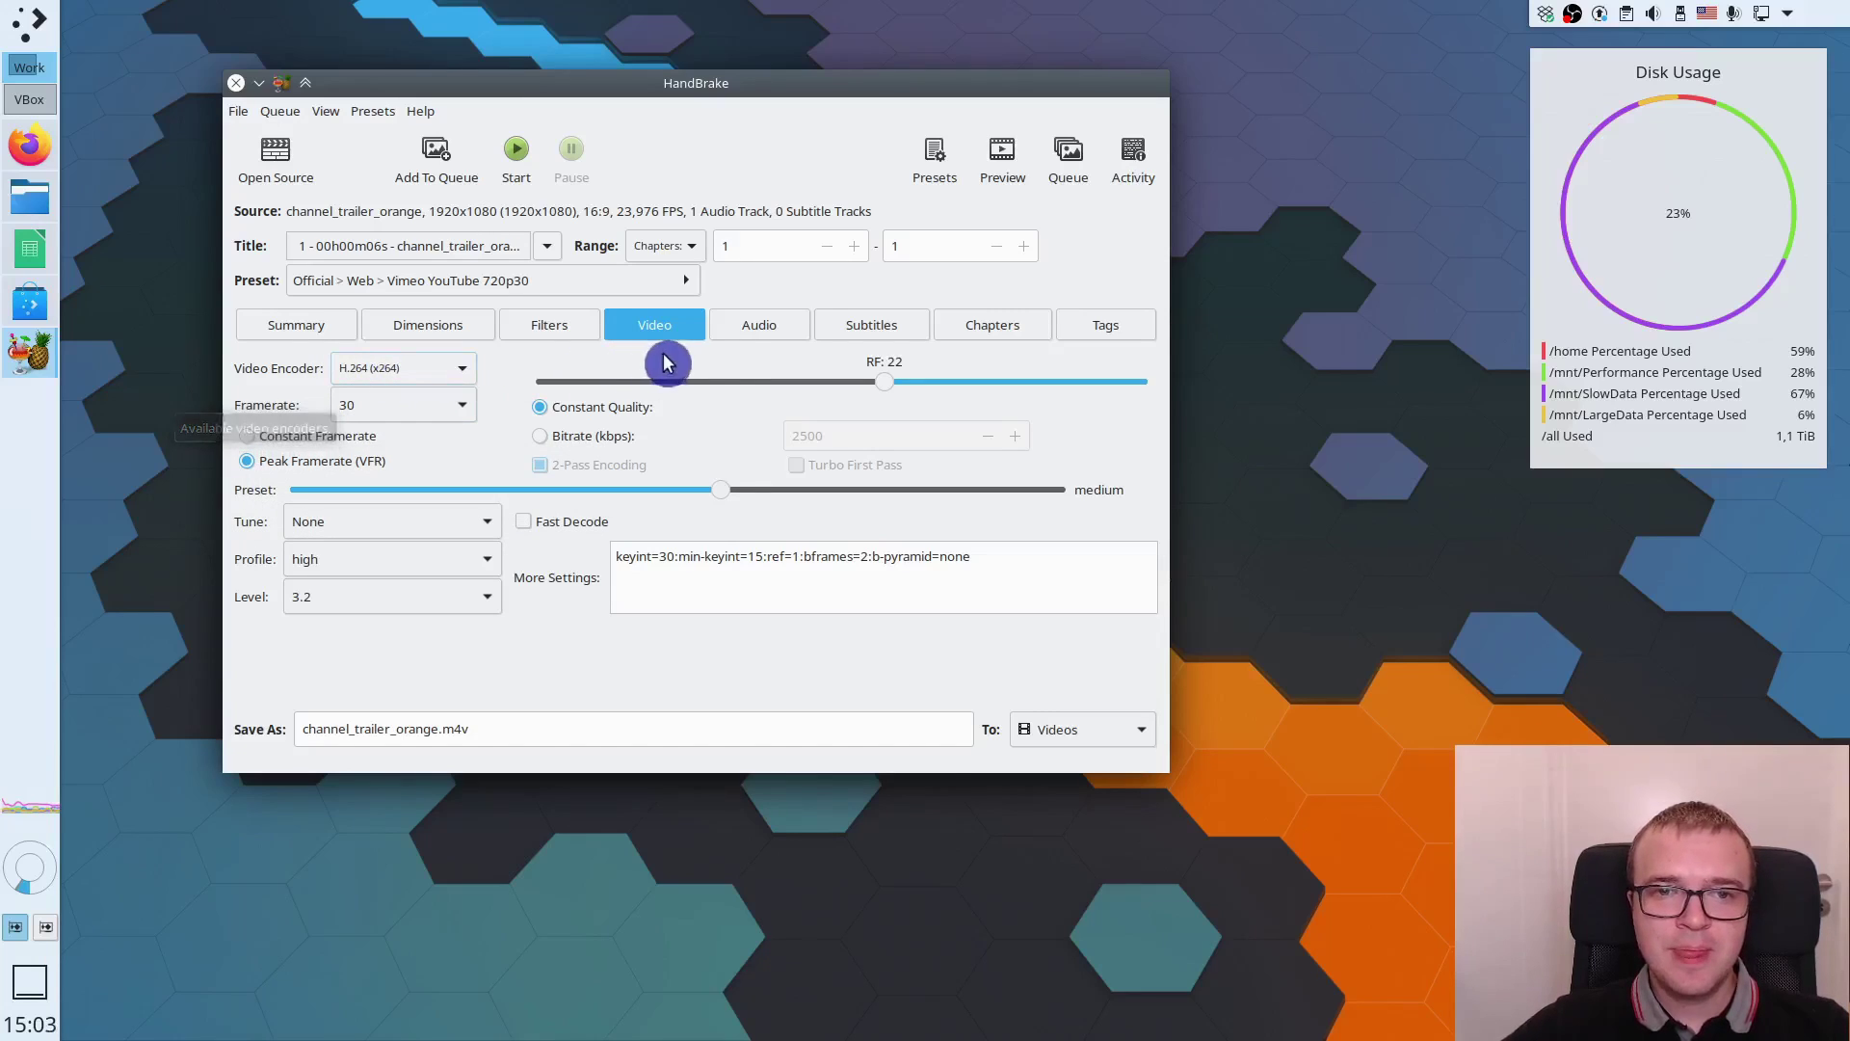
{"action": "left_click", "coordinate": [757, 328]}
Step: Lower the audio track's gain to -20 dB, confirm its settings, and view Subtitles
{"action": "left_click", "coordinate": [769, 403]}
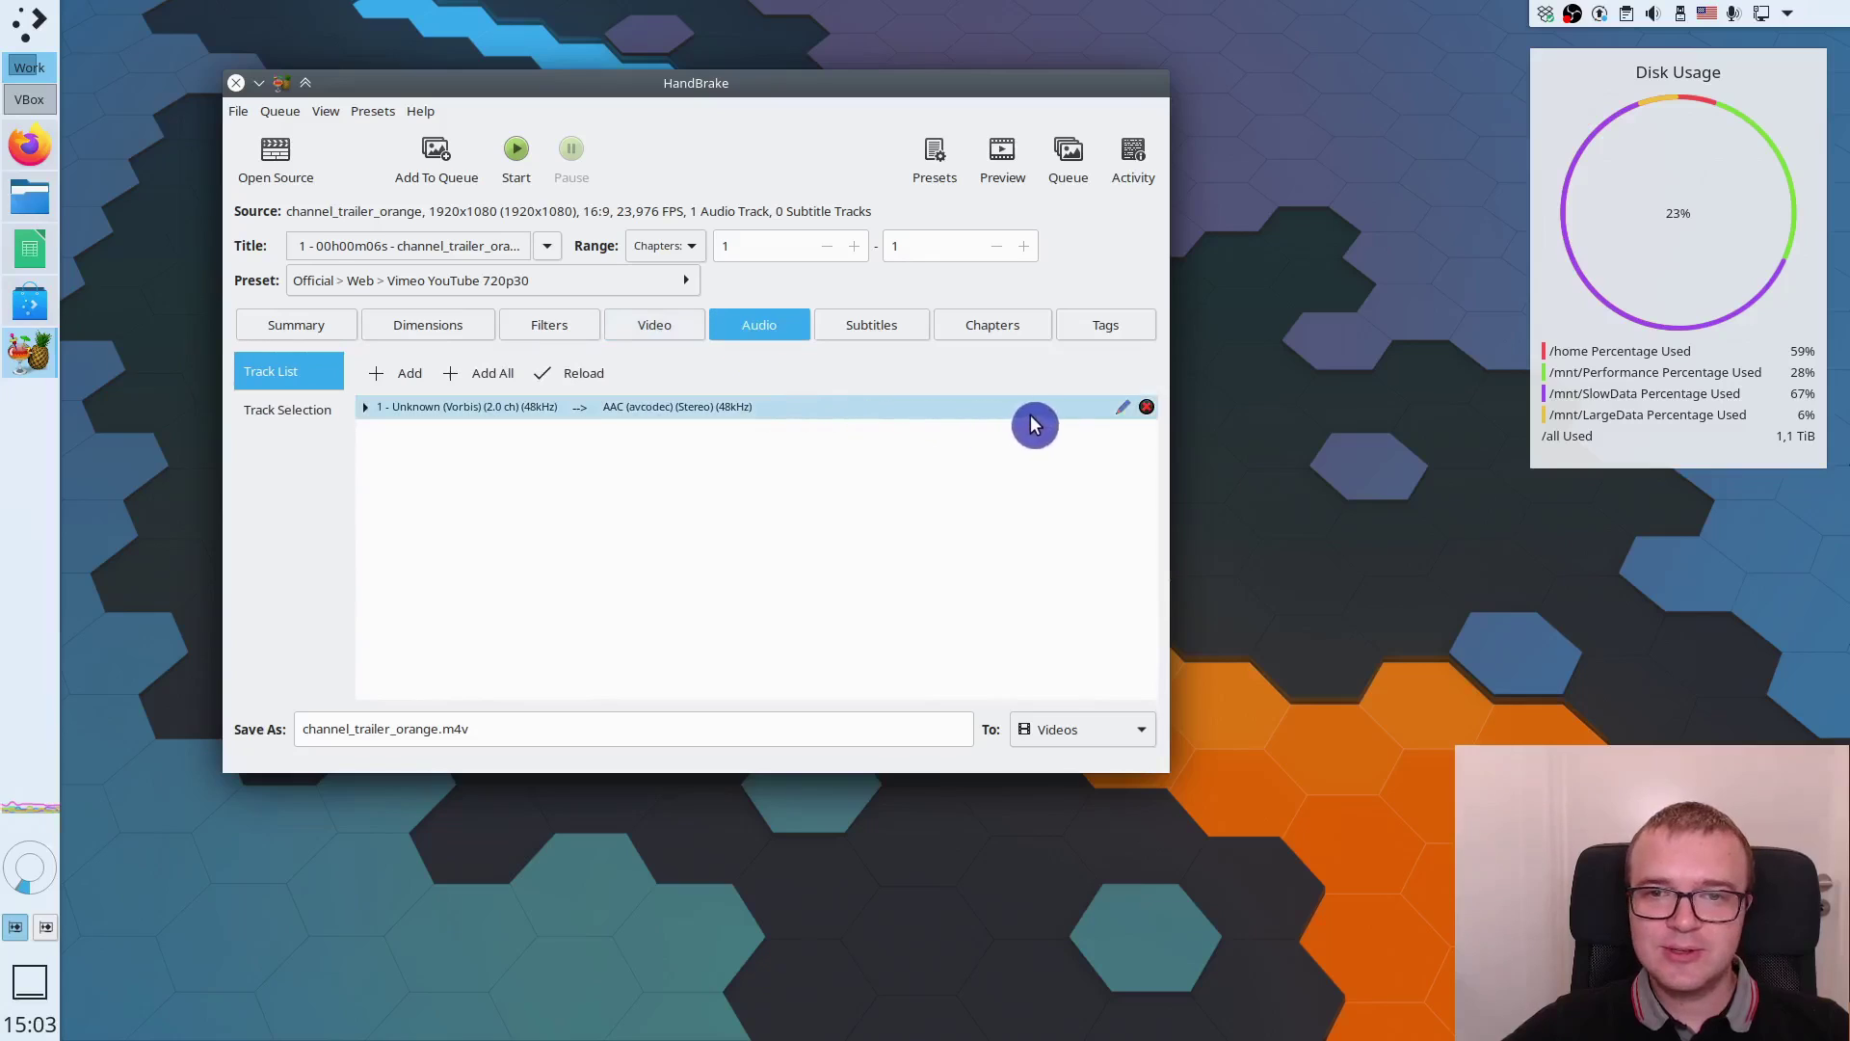
{"action": "left_click", "coordinate": [1122, 412]}
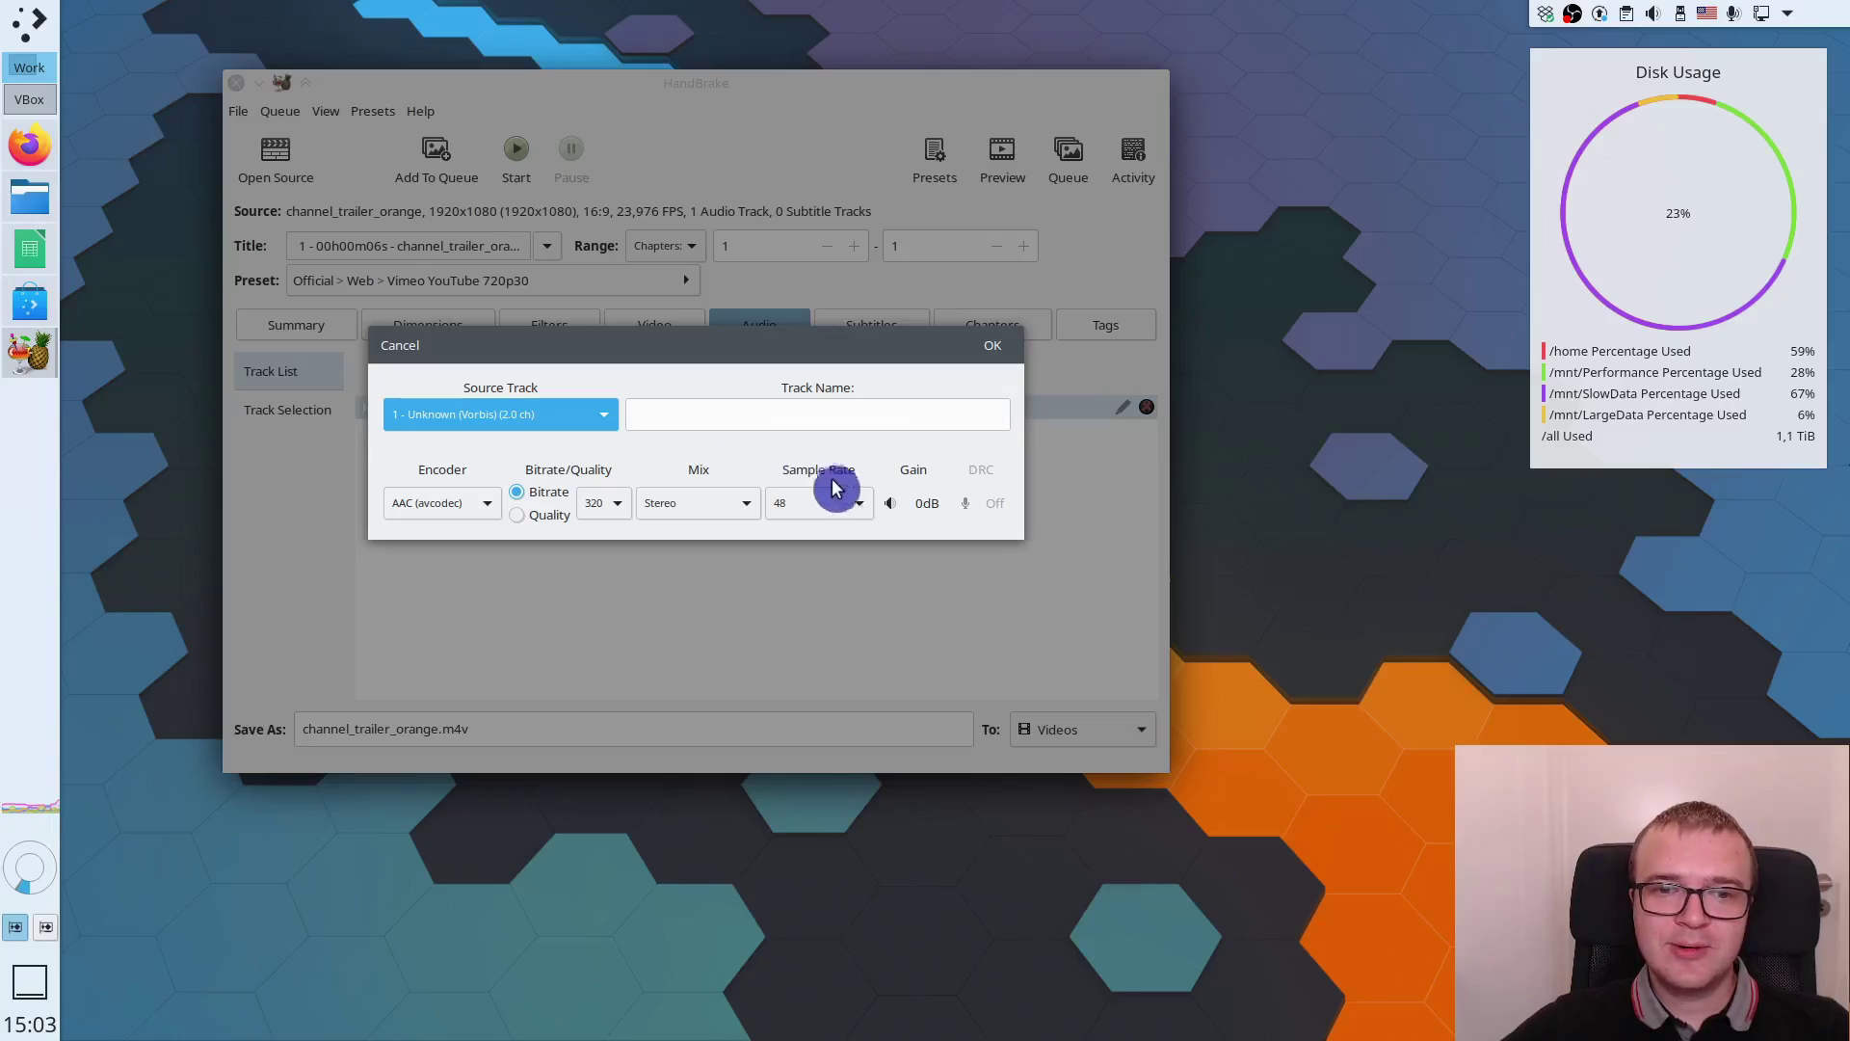
{"action": "left_click", "coordinate": [893, 514]}
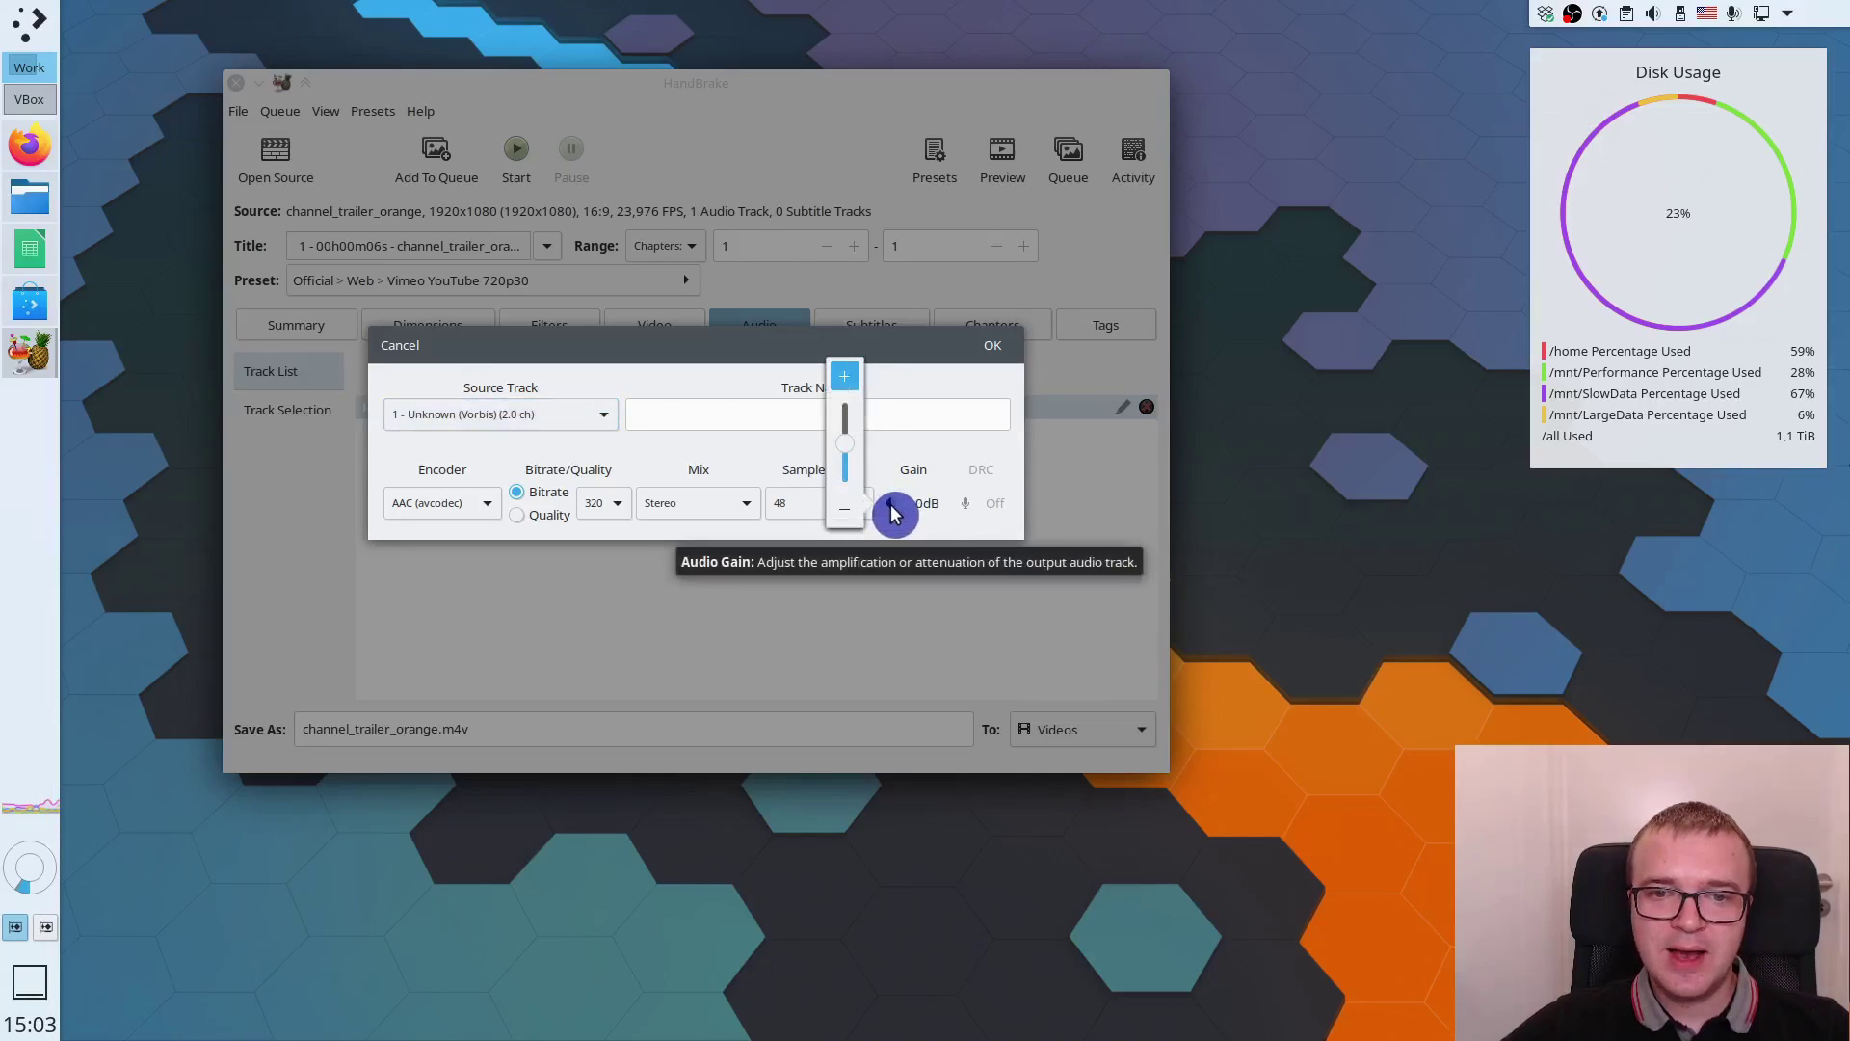
{"action": "left_click", "coordinate": [844, 520]}
{"action": "left_click", "coordinate": [844, 521]}
{"action": "left_click", "coordinate": [844, 520]}
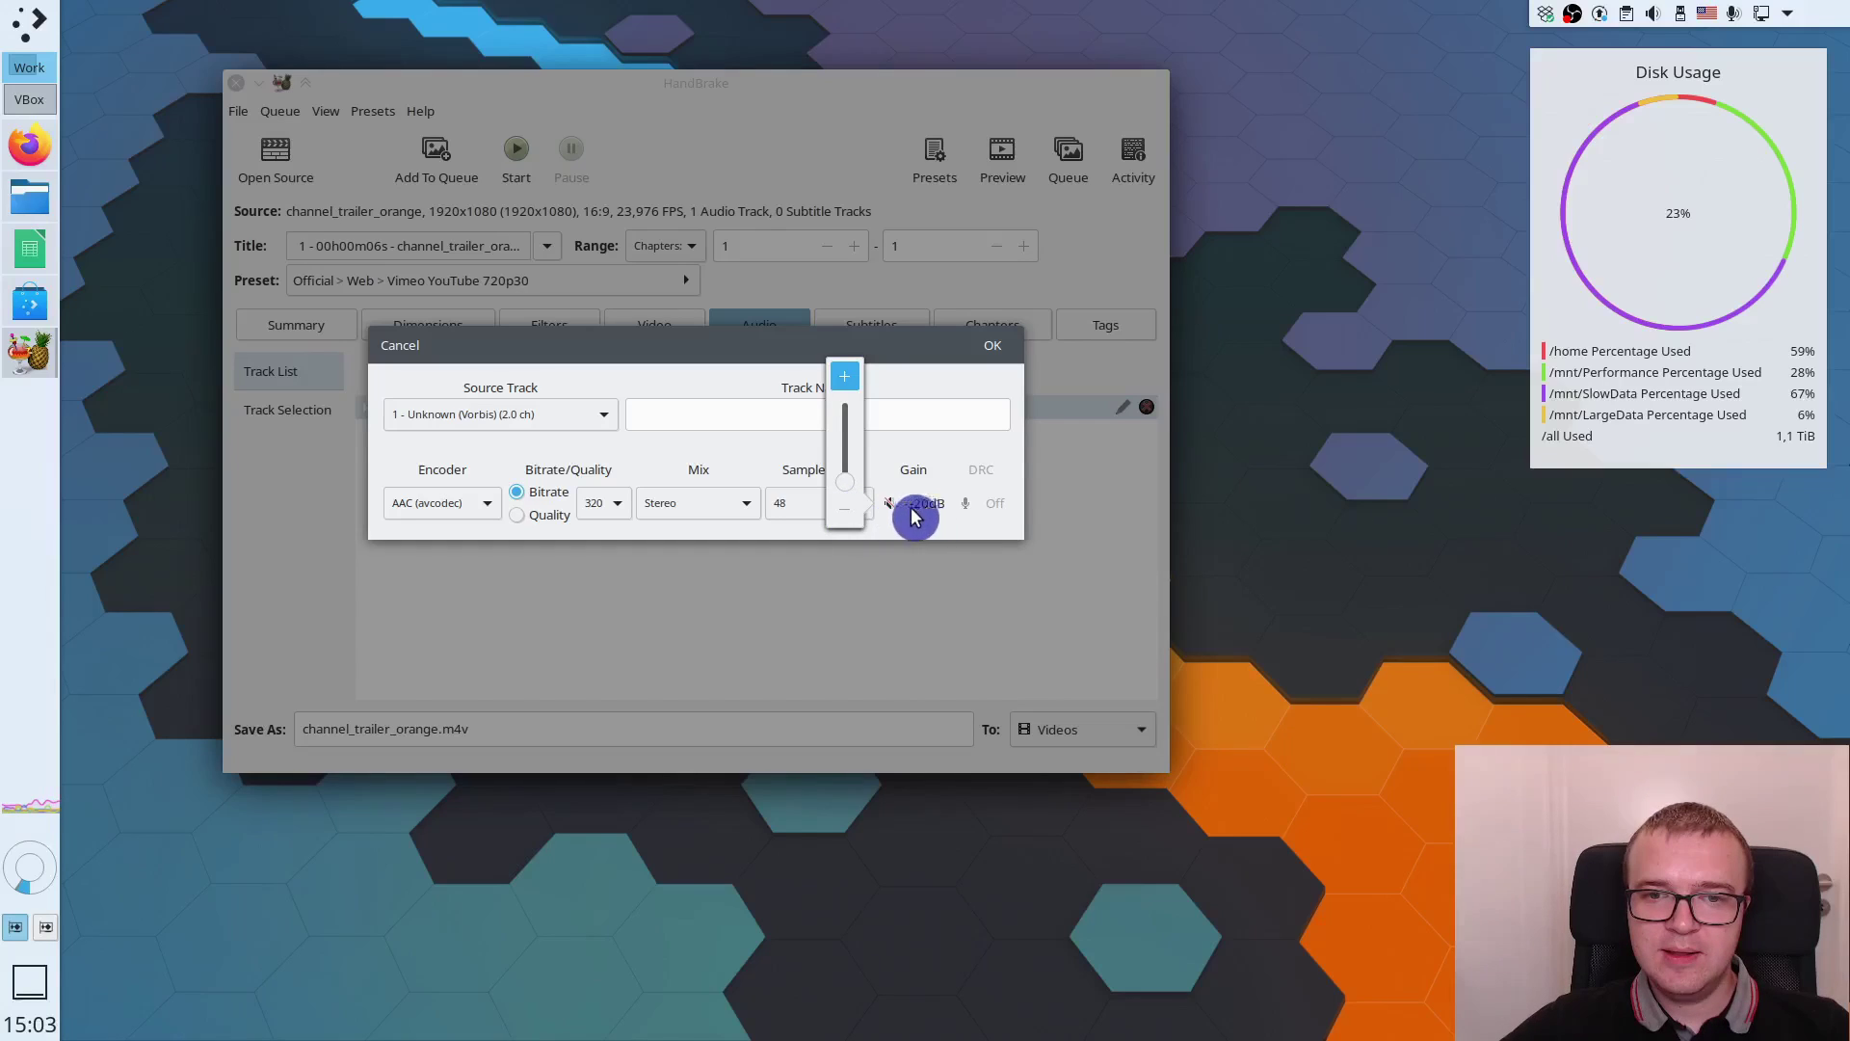
{"action": "left_click", "coordinate": [925, 537]}
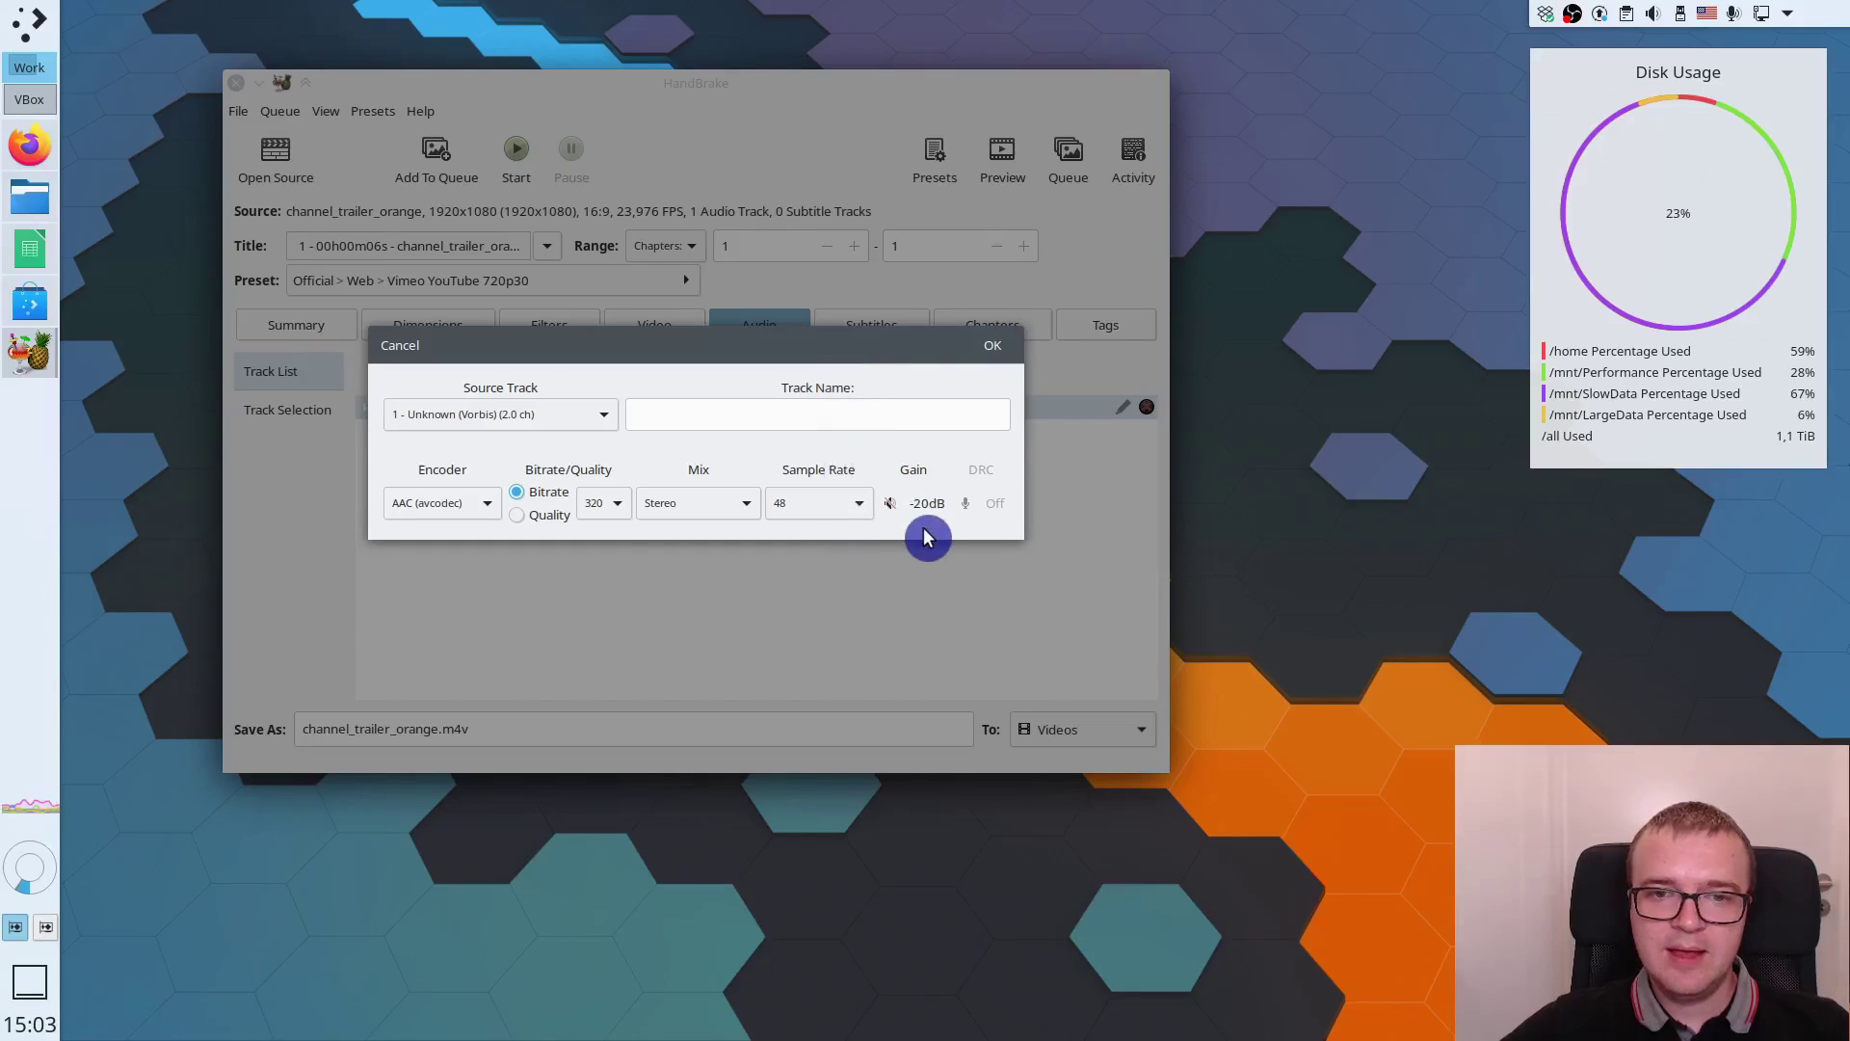
{"action": "left_click", "coordinate": [995, 348]}
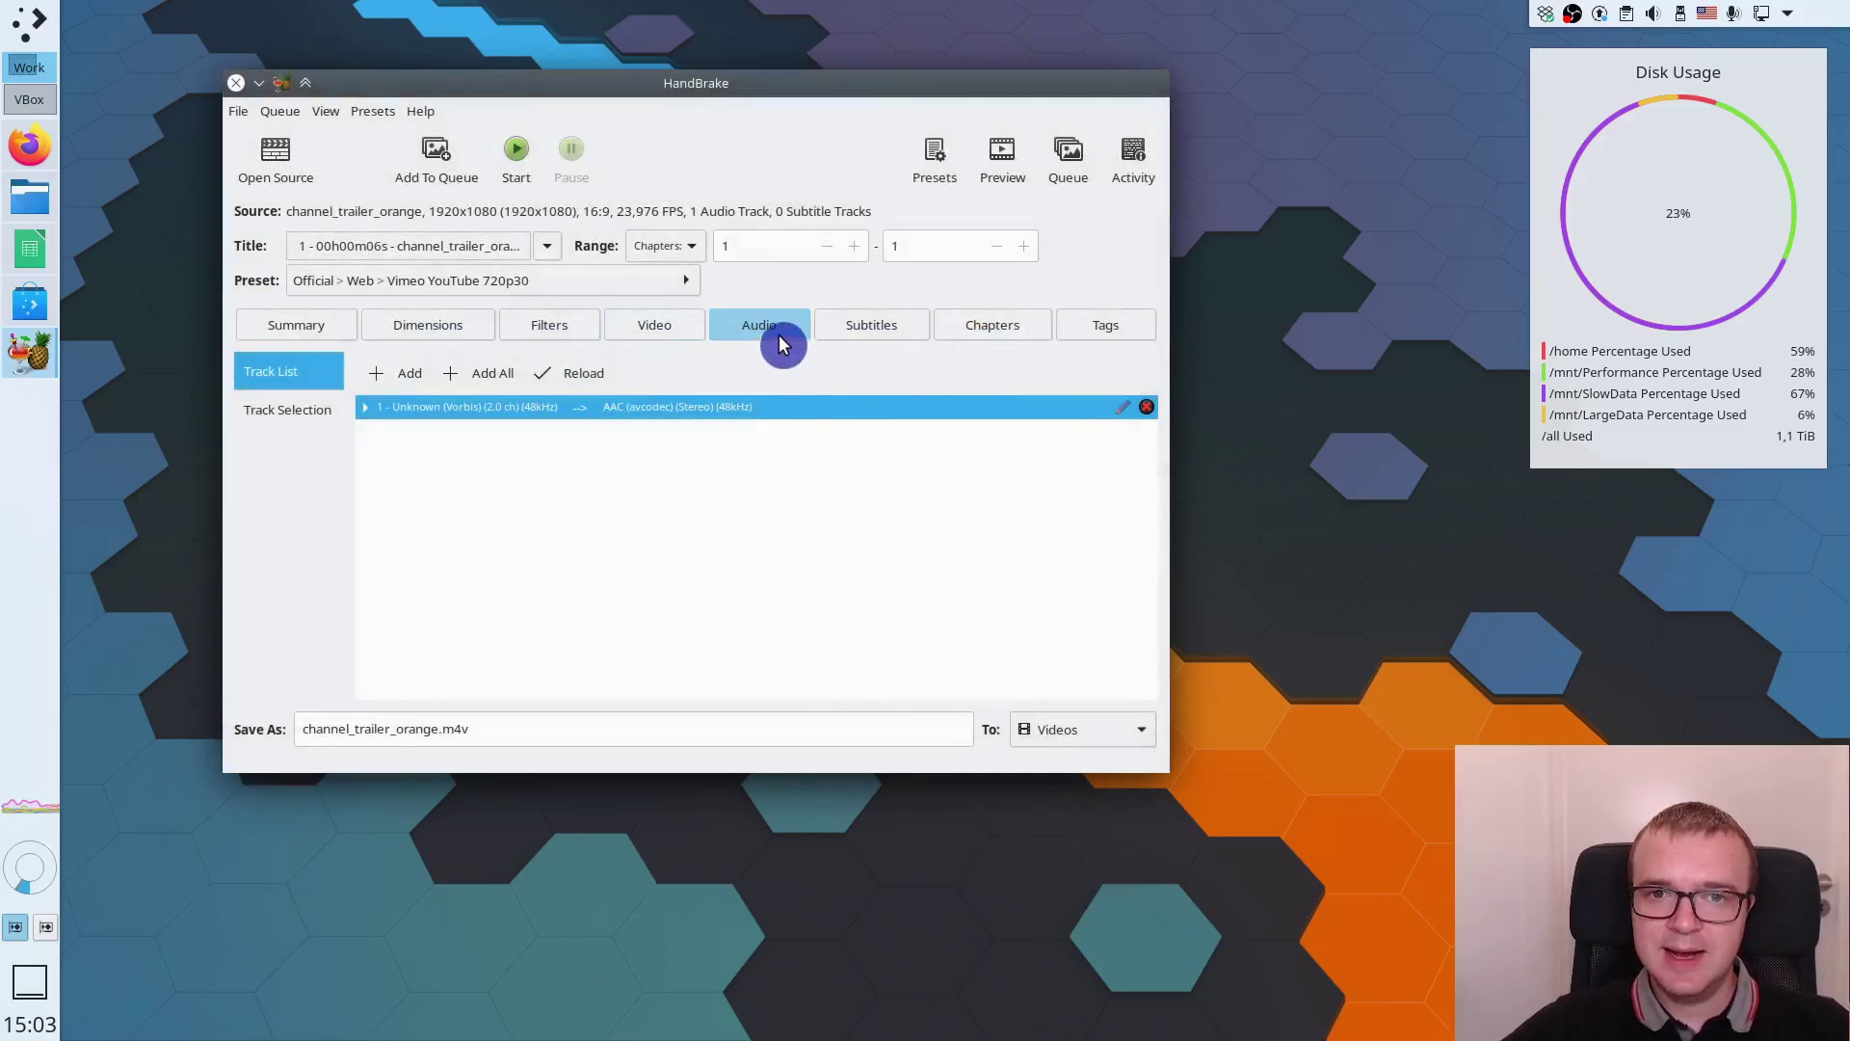
{"action": "left_click", "coordinate": [865, 332]}
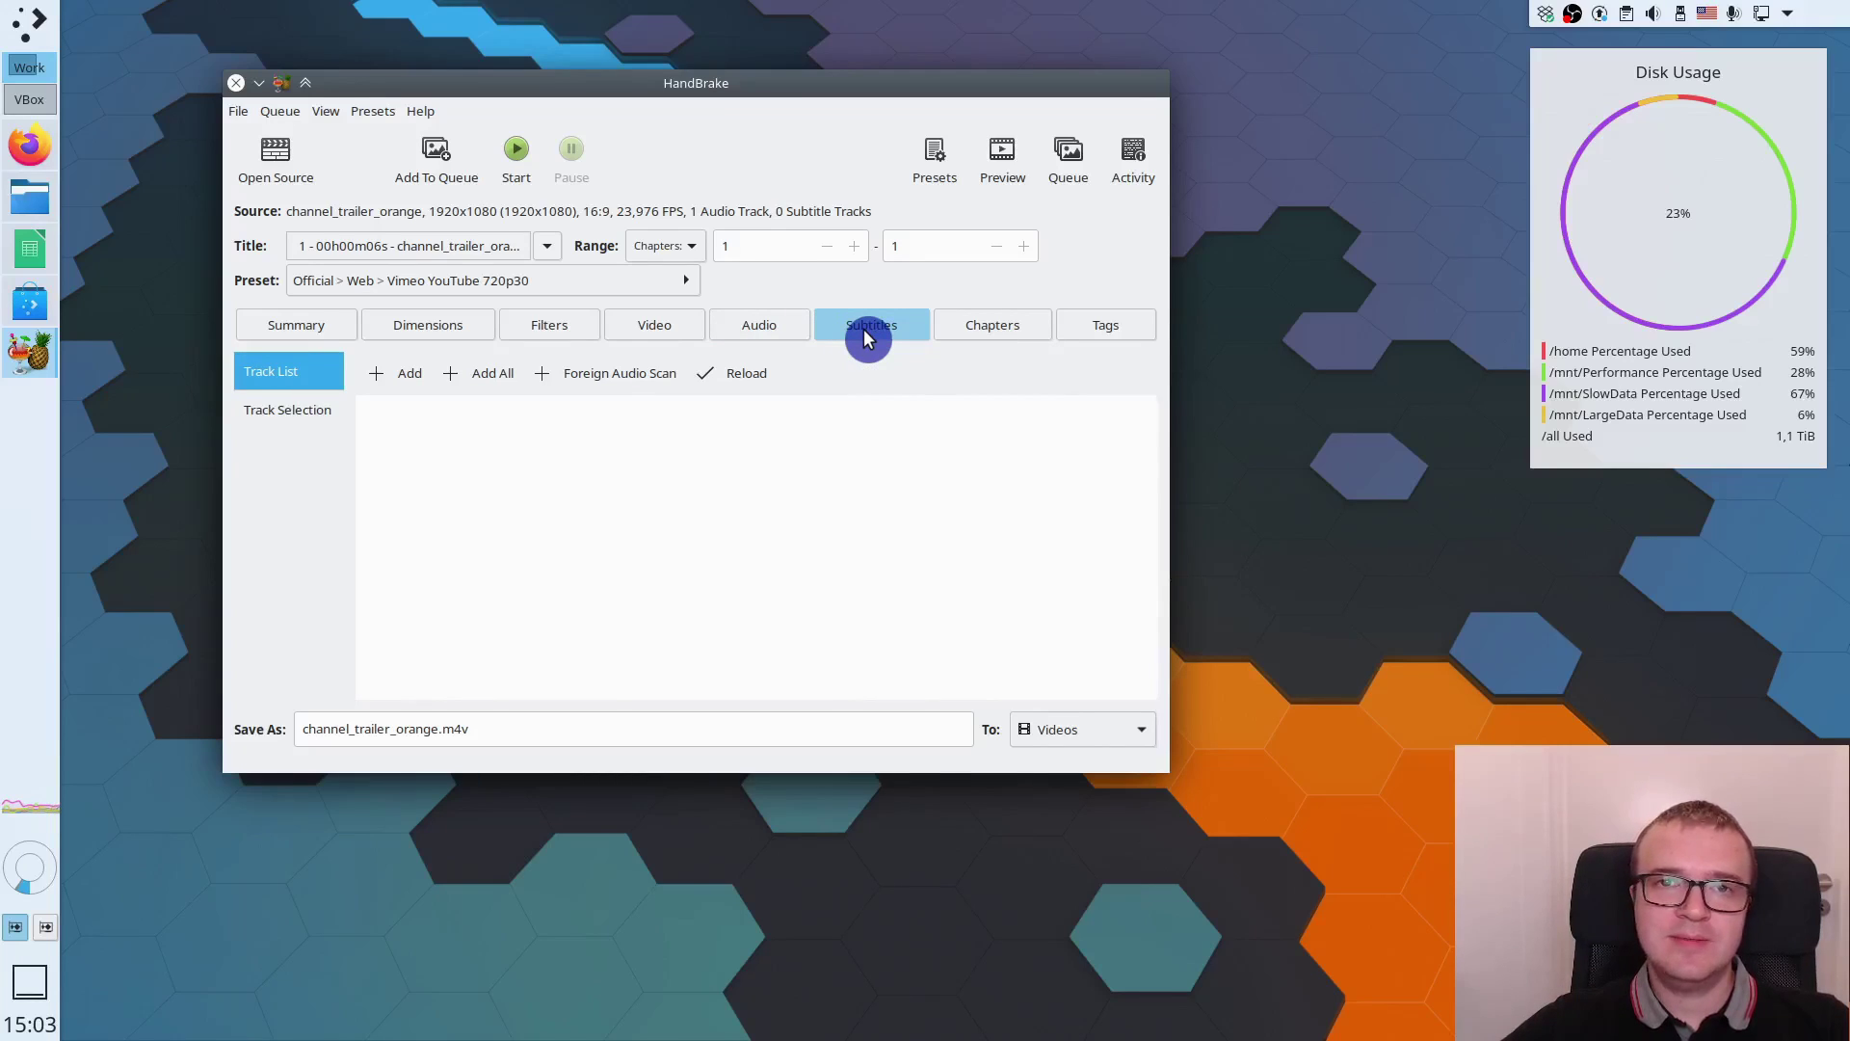
Step: Look over the Chapters and Tags tabs, then return to the job Summary
{"action": "left_click", "coordinate": [989, 332]}
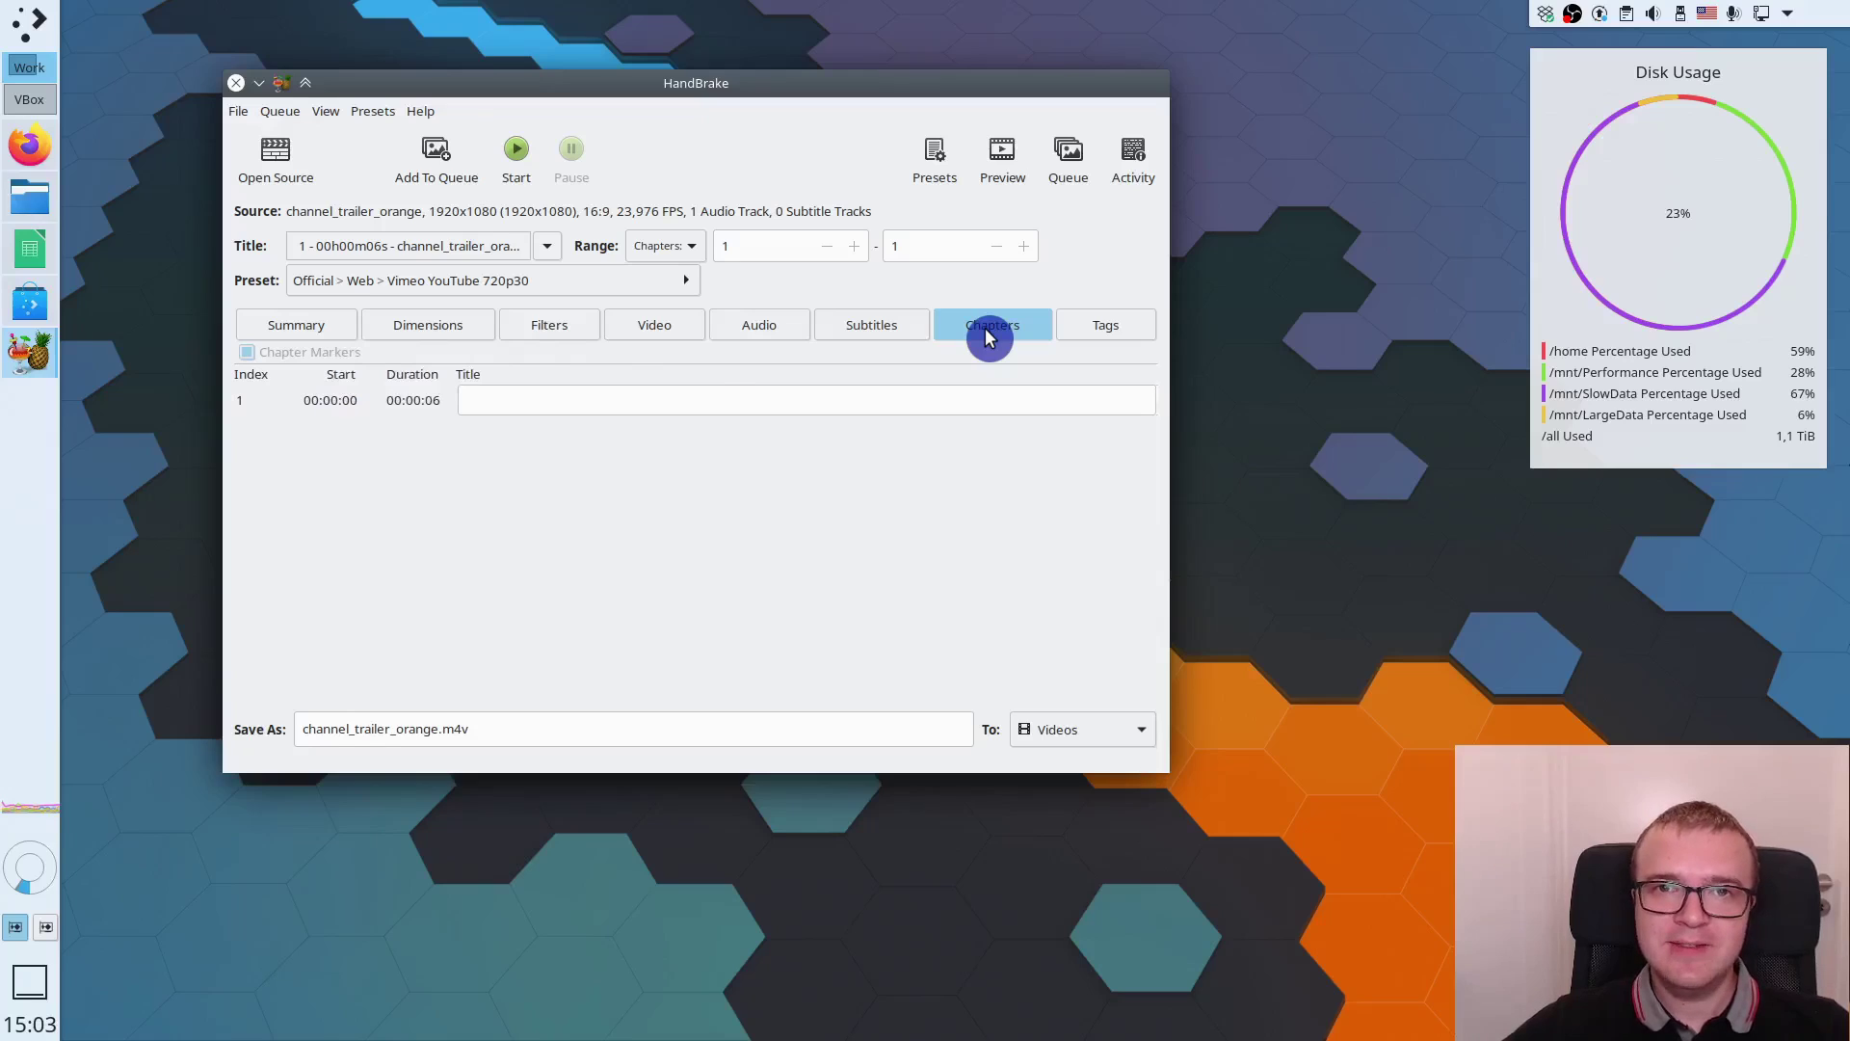
{"action": "left_click", "coordinate": [1117, 337]}
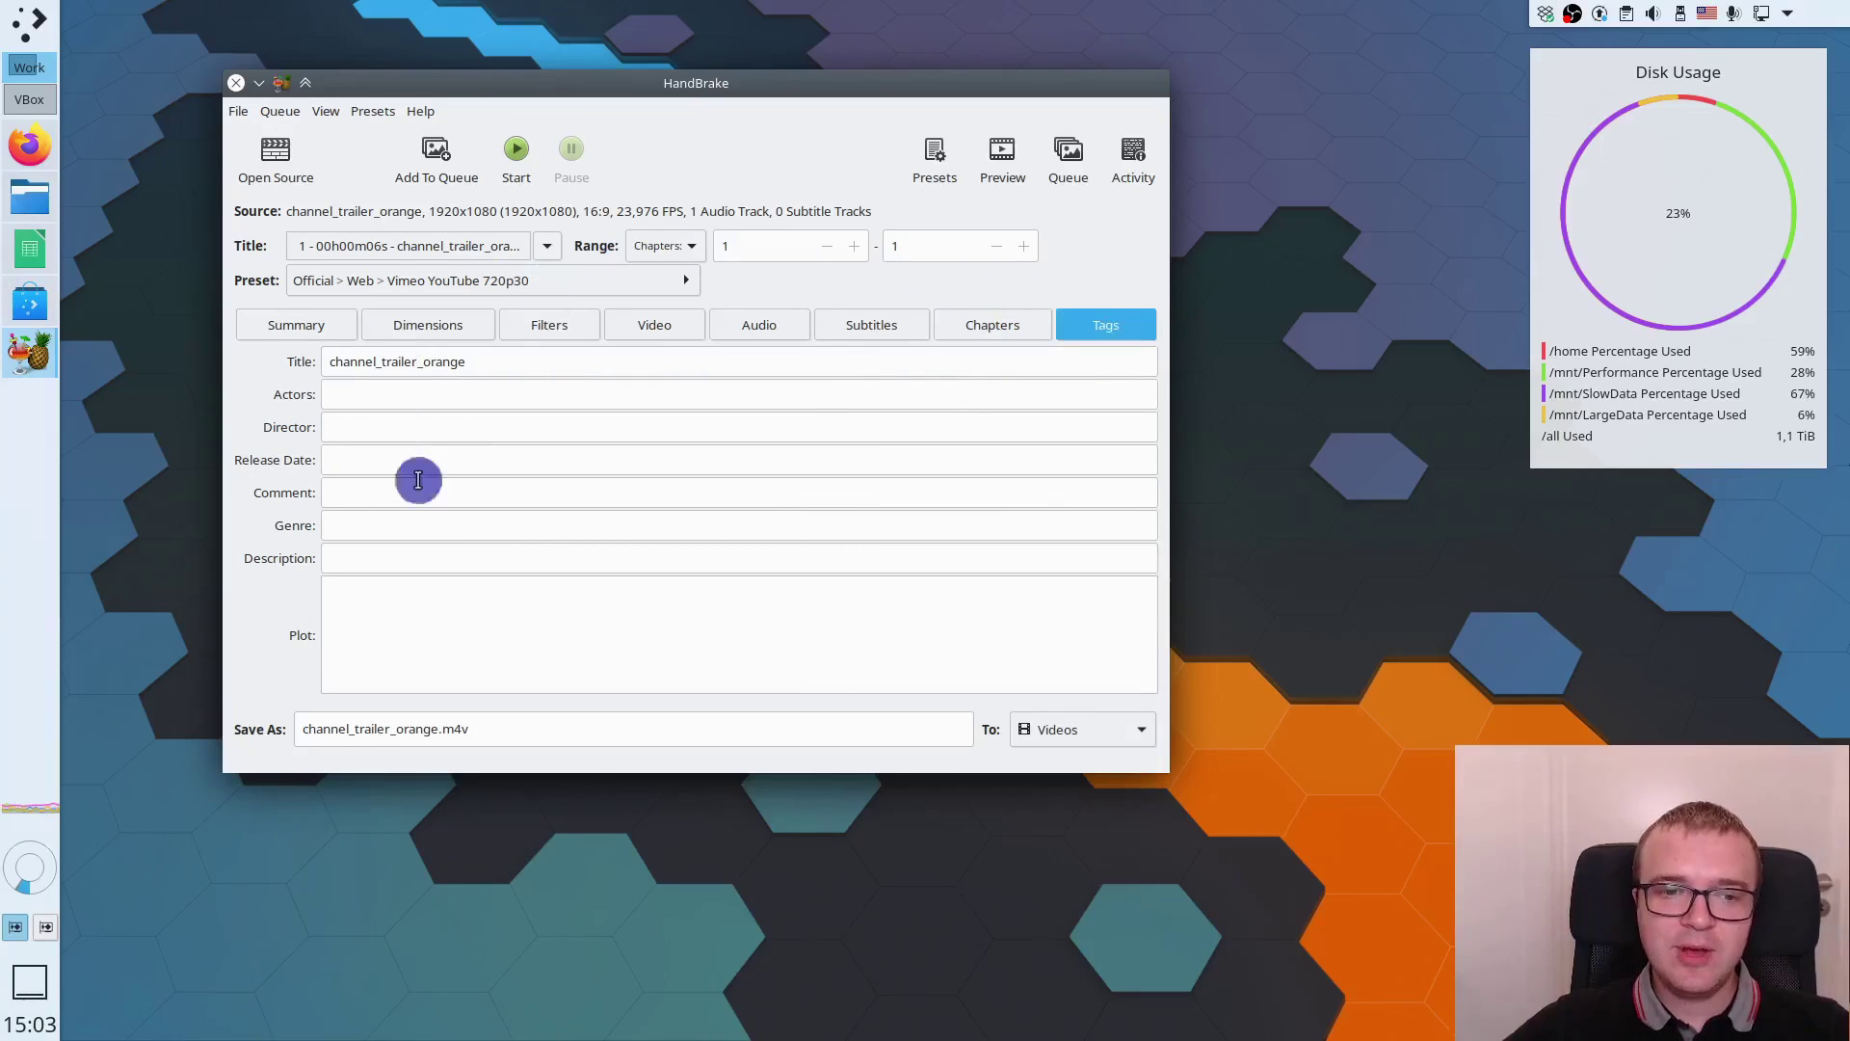
{"action": "left_click", "coordinate": [294, 343]}
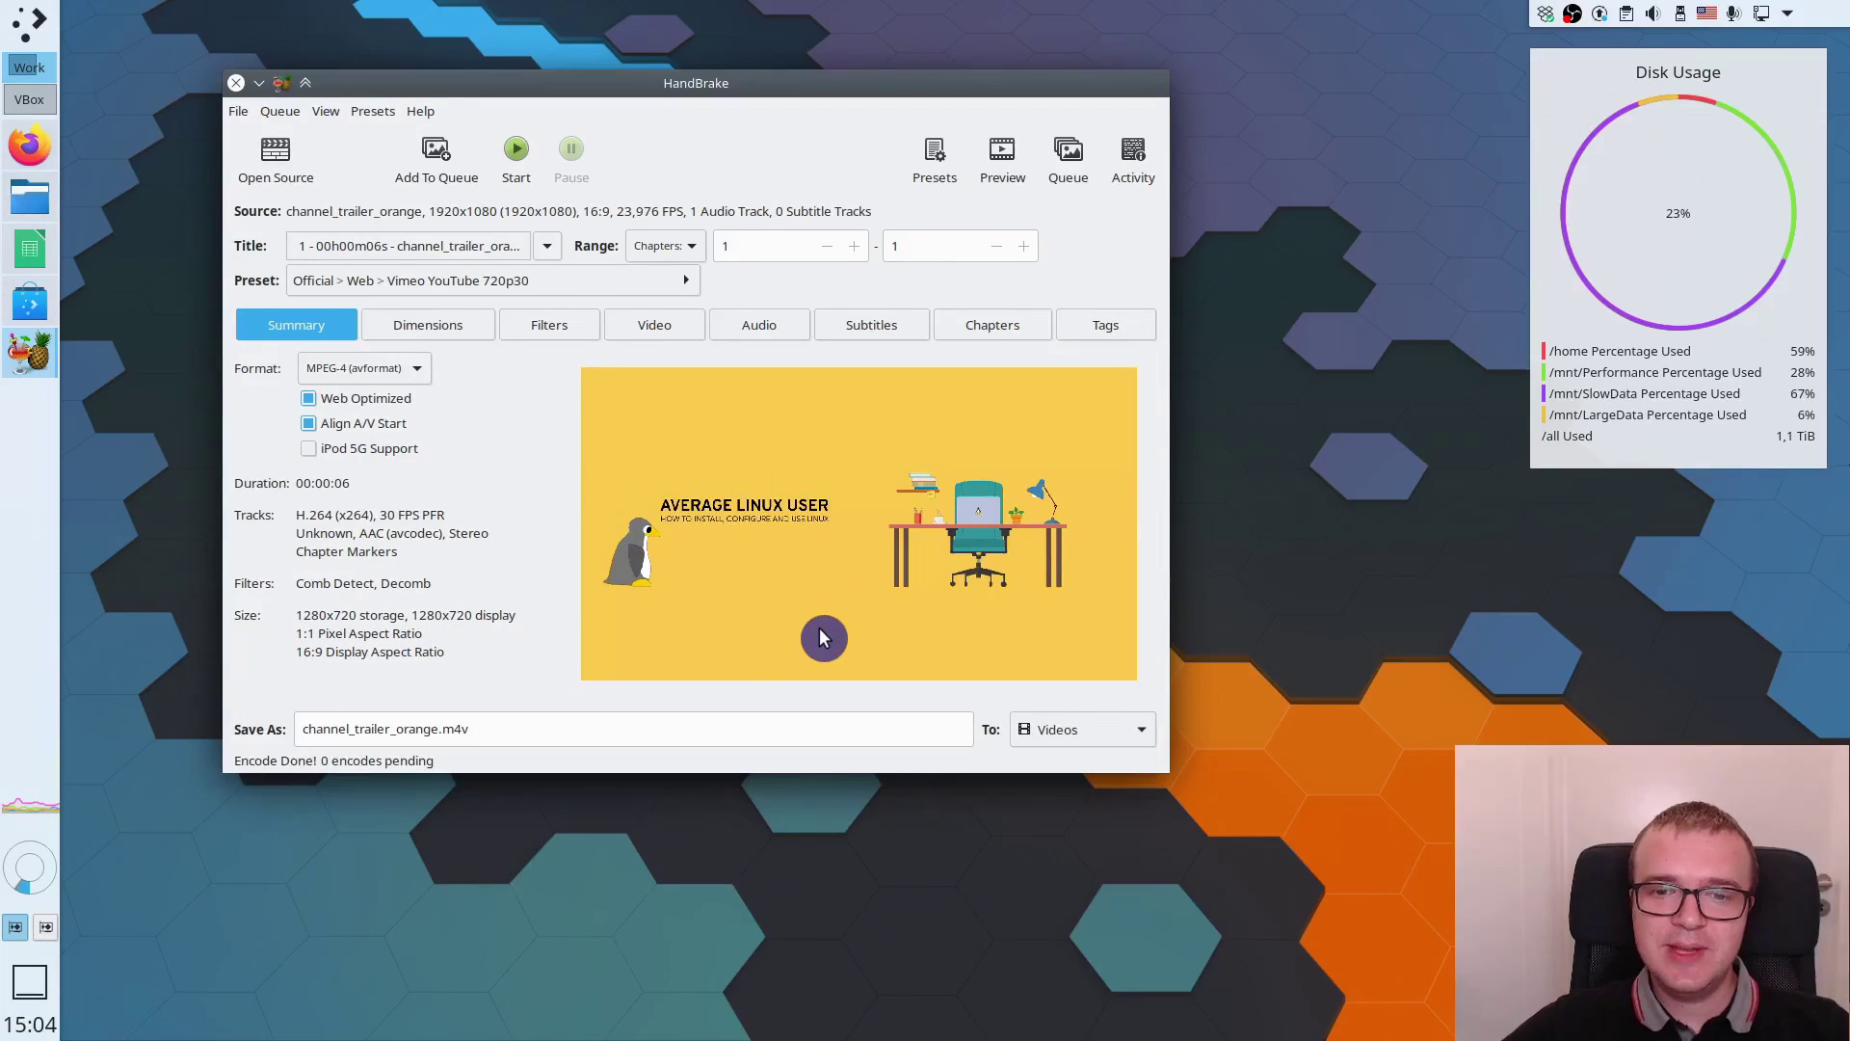
Step: Save the output to tmp/video as channel_trailer_orange720p.m4v and start encoding
{"action": "left_click", "coordinate": [1058, 738]}
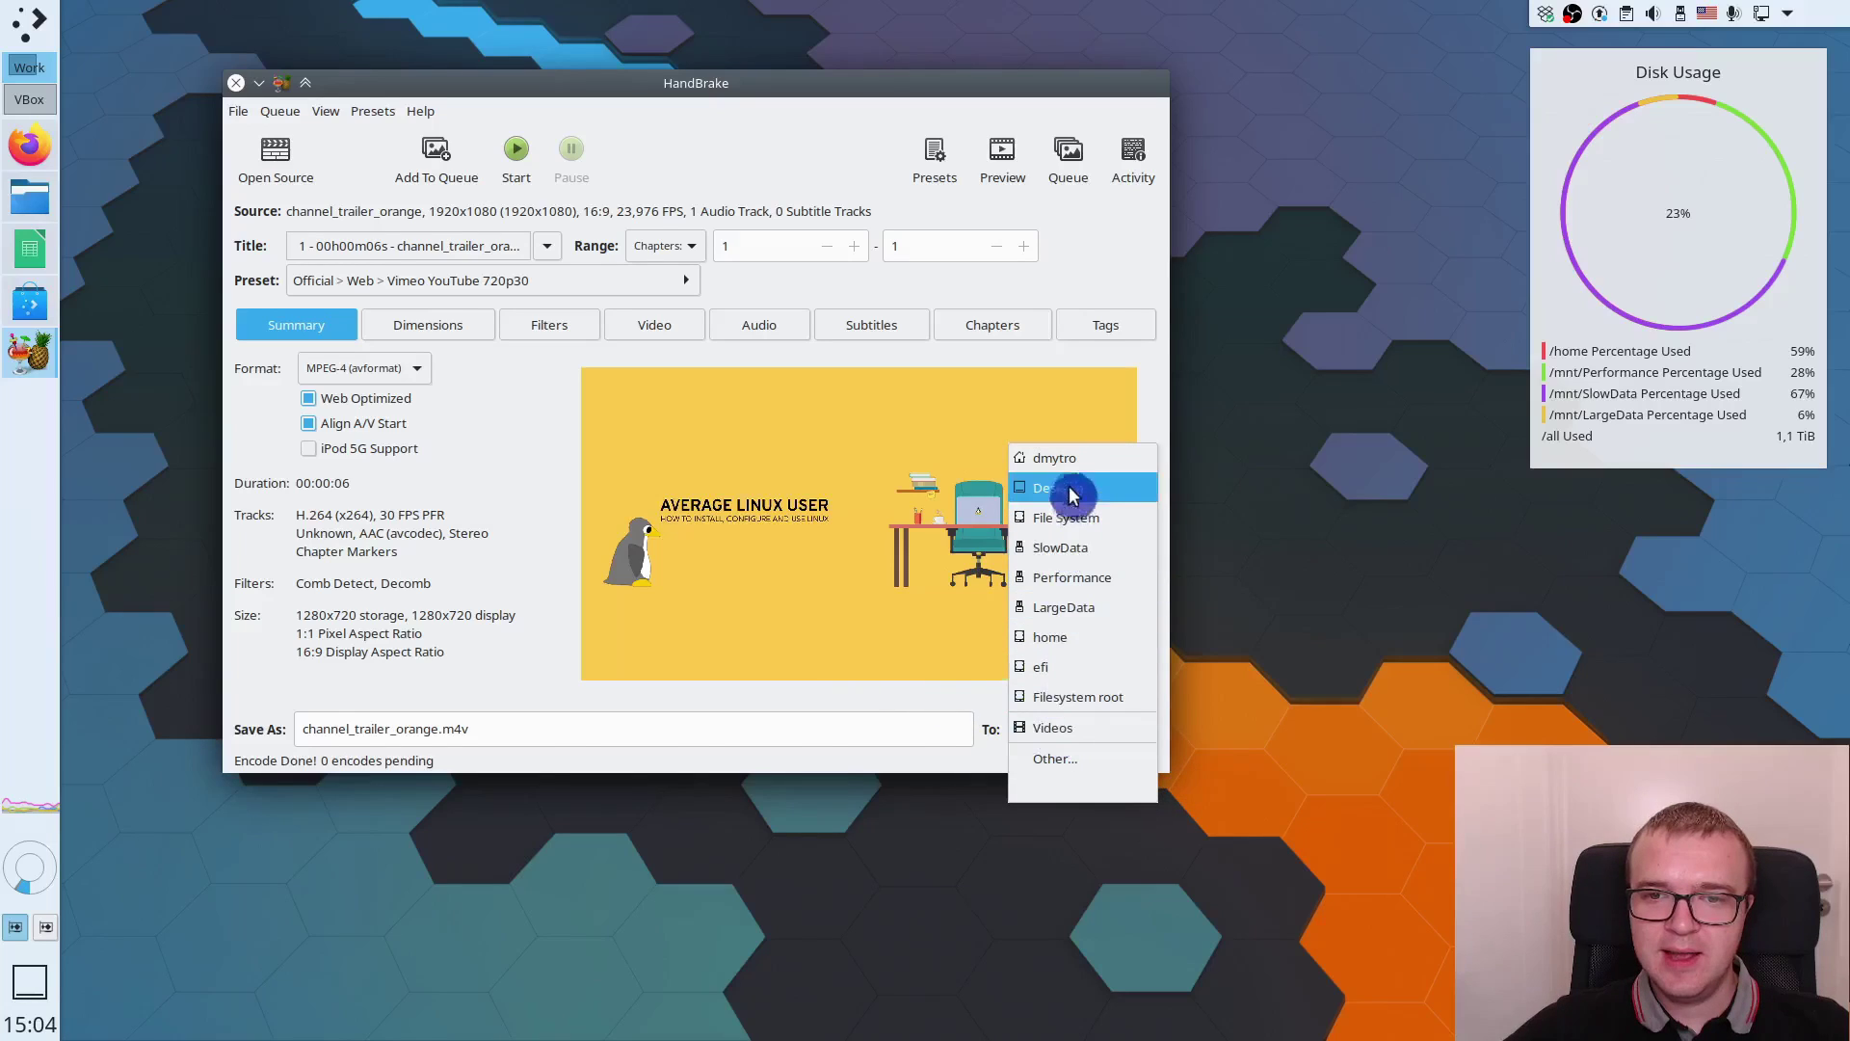
{"action": "left_click", "coordinate": [1081, 760]}
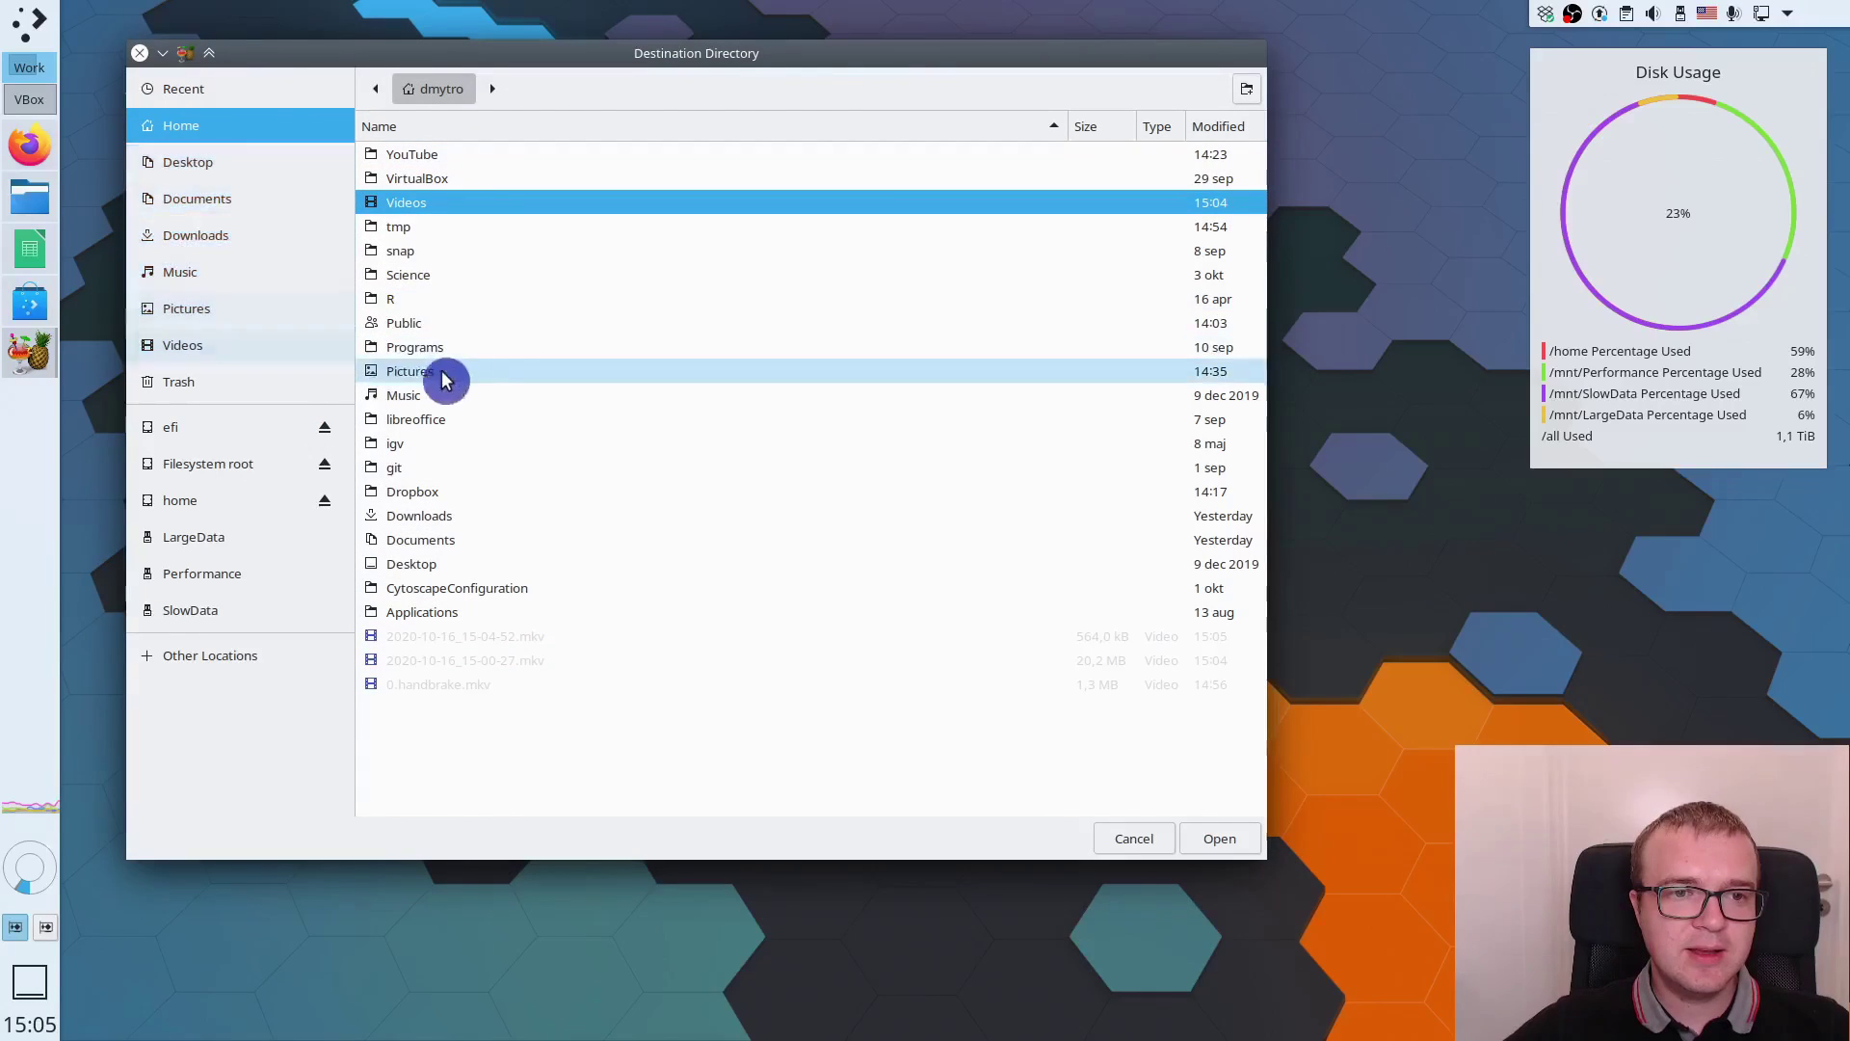
{"action": "double_click", "coordinate": [442, 227]}
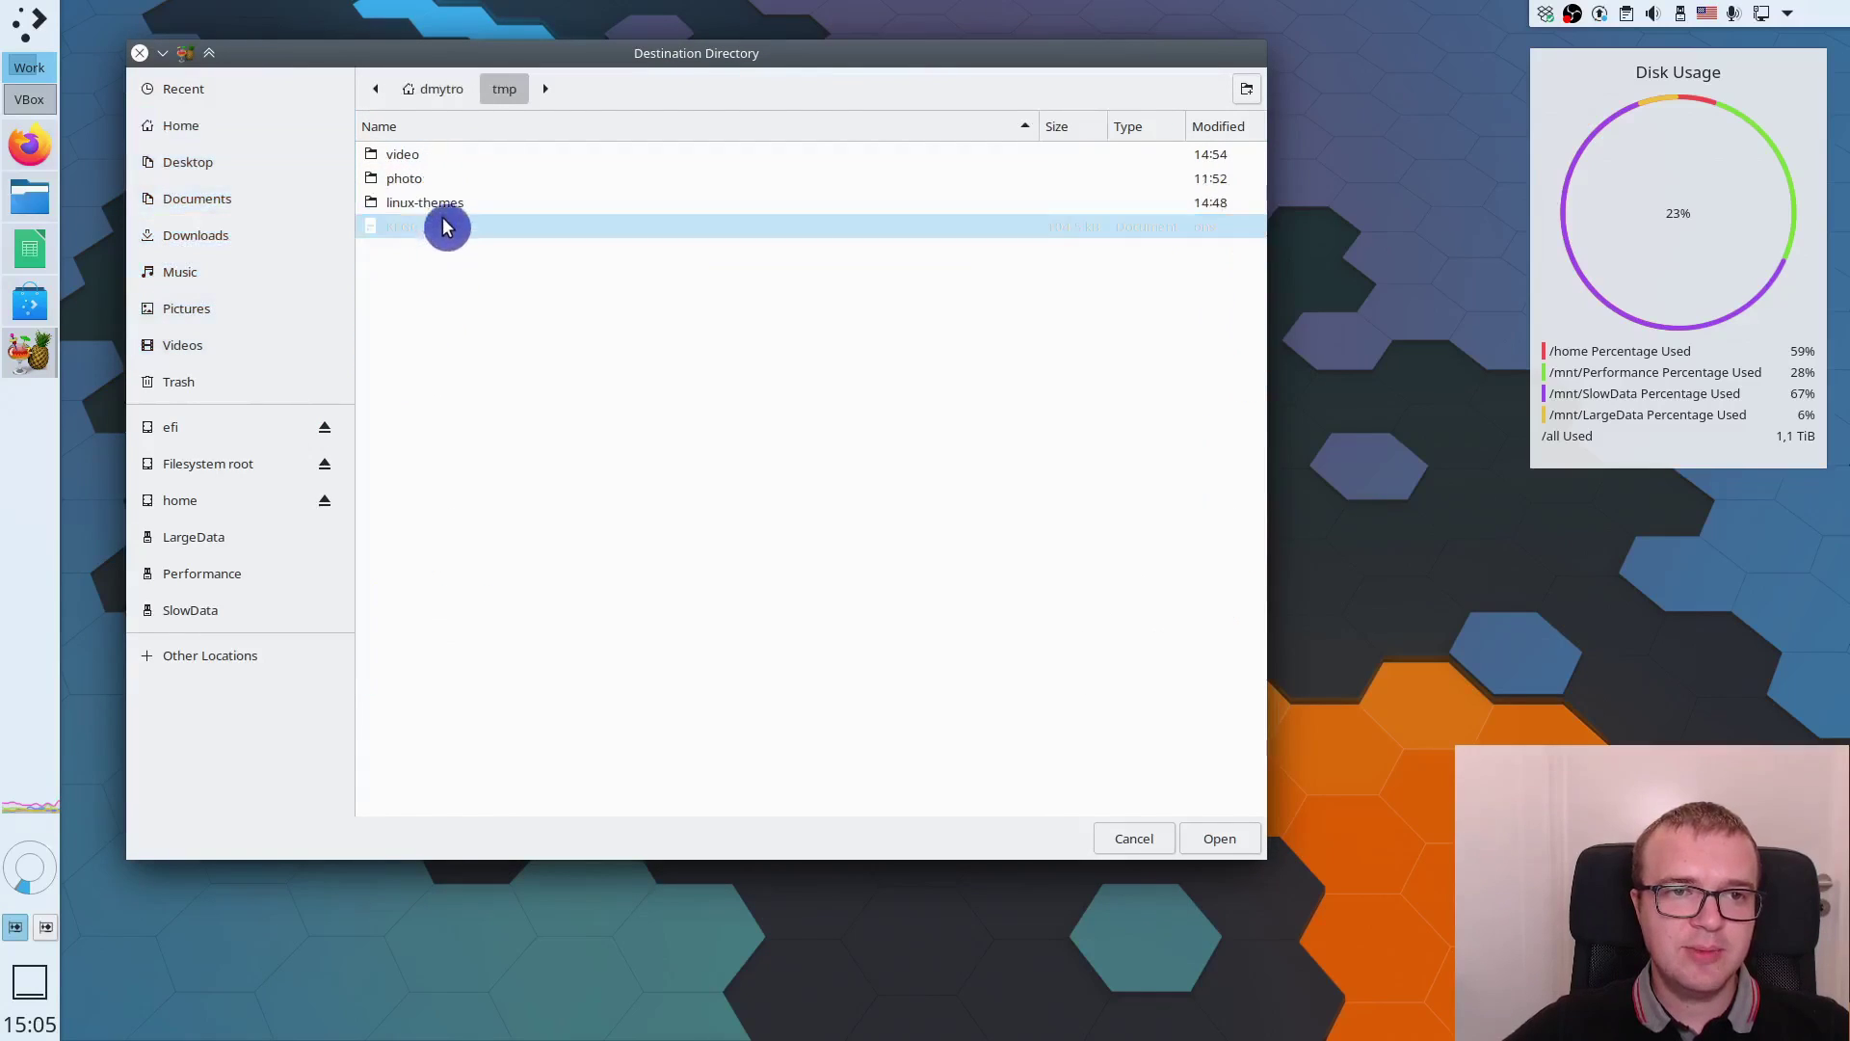
{"action": "double_click", "coordinate": [441, 157]}
{"action": "left_click", "coordinate": [1216, 837]}
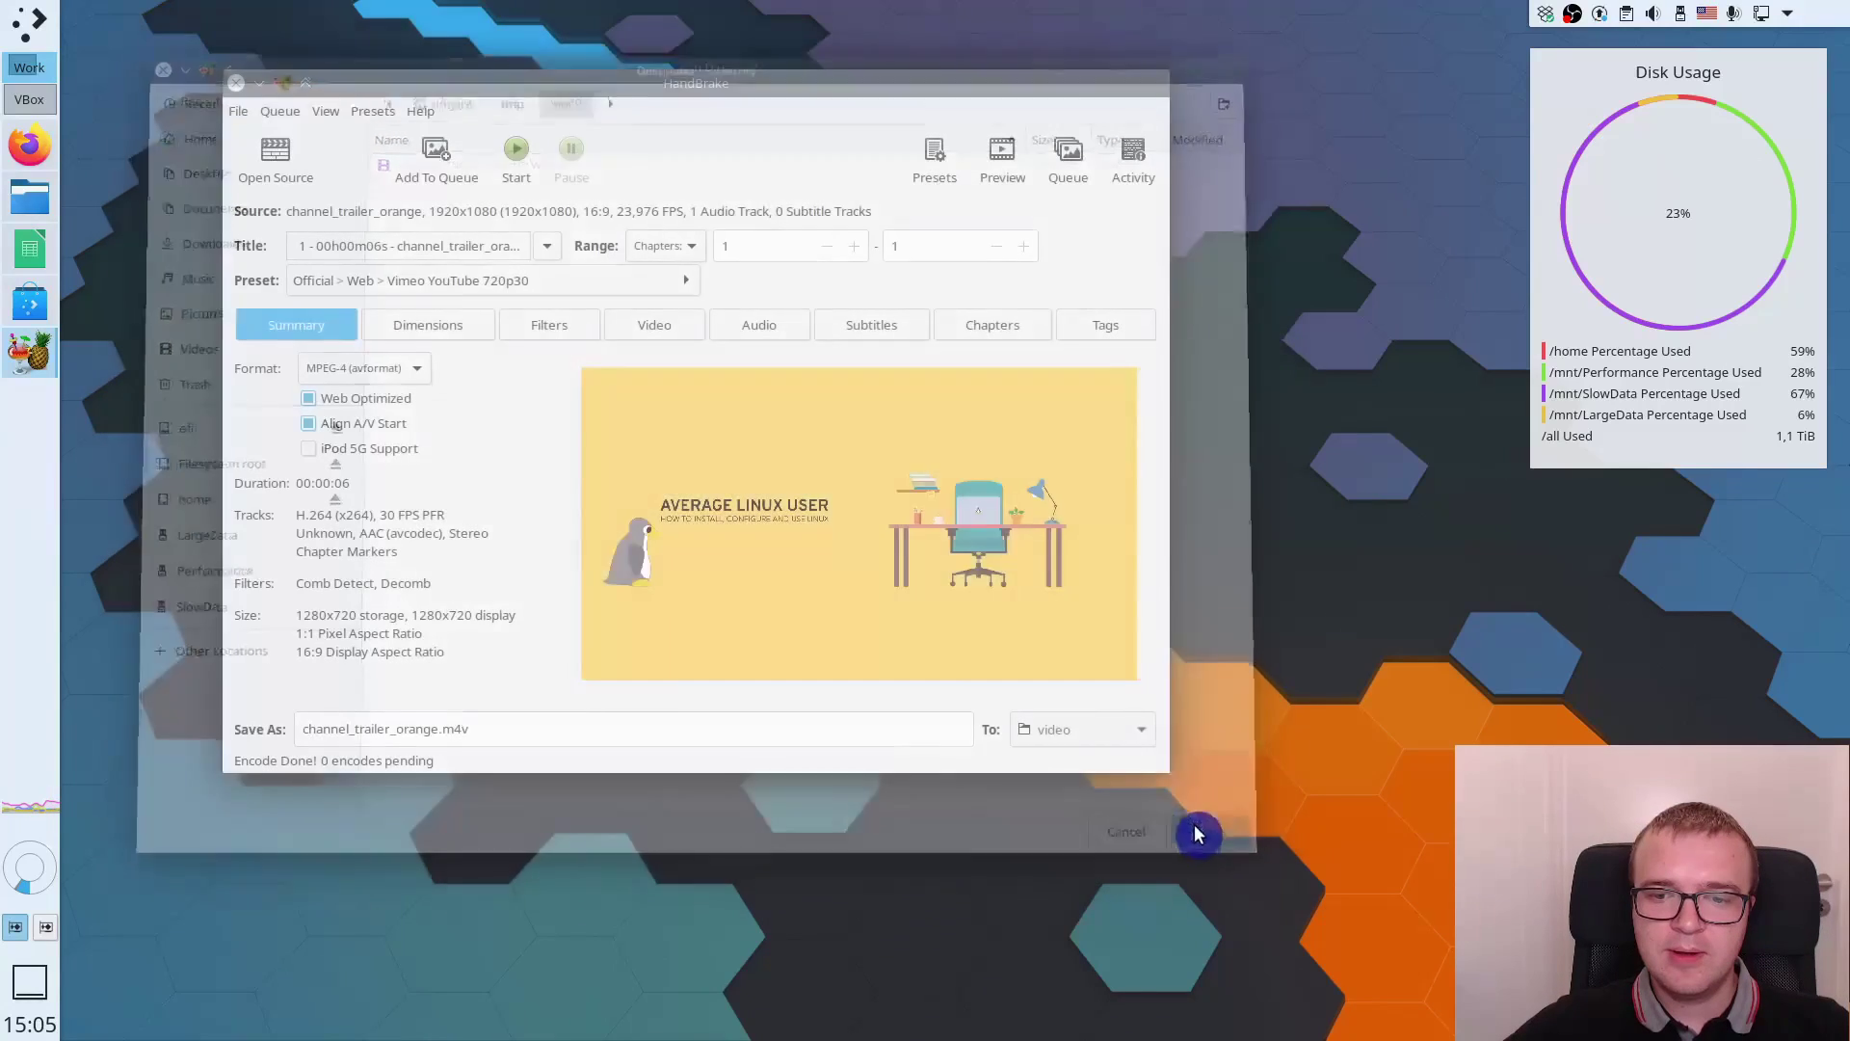
{"action": "left_click", "coordinate": [436, 728]}
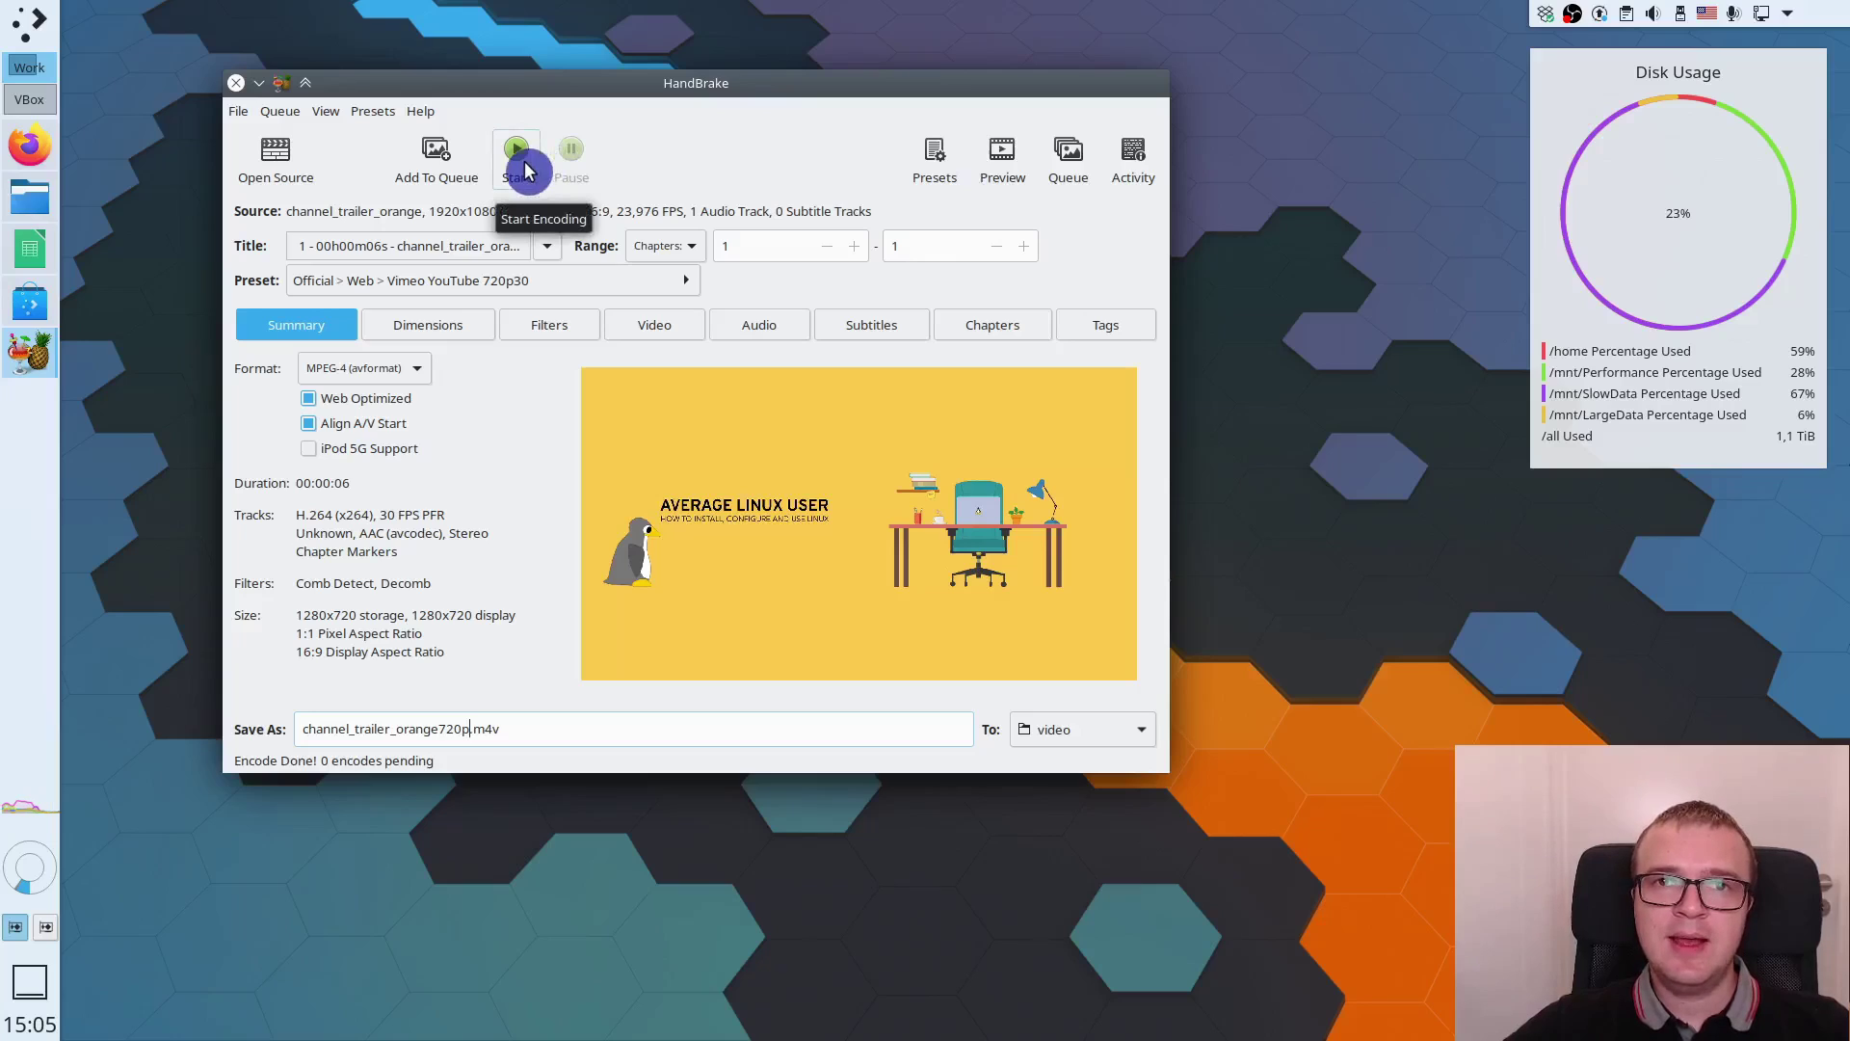
{"action": "left_click", "coordinate": [525, 171]}
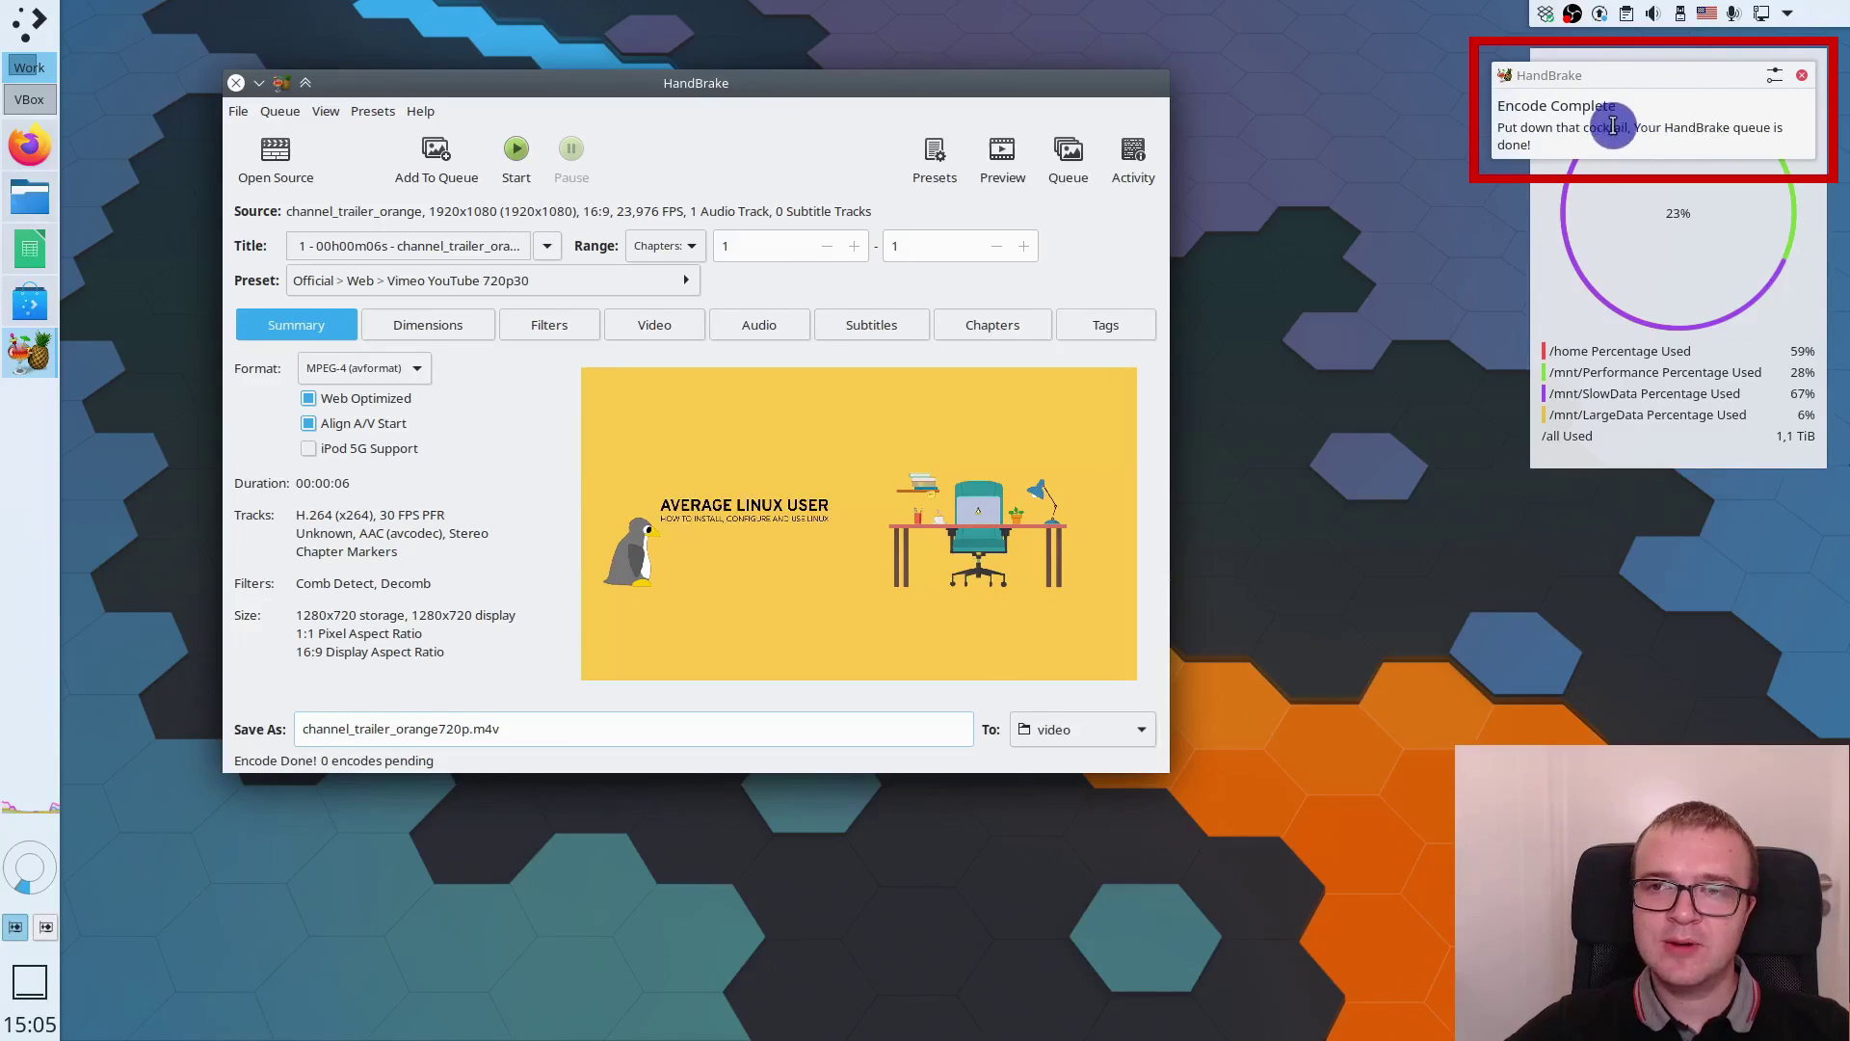
Step: In Dolphin's Details view, compare the 1.8 MiB original webm with the 580.5 KiB 720p m4v
{"action": "left_click", "coordinate": [29, 197]}
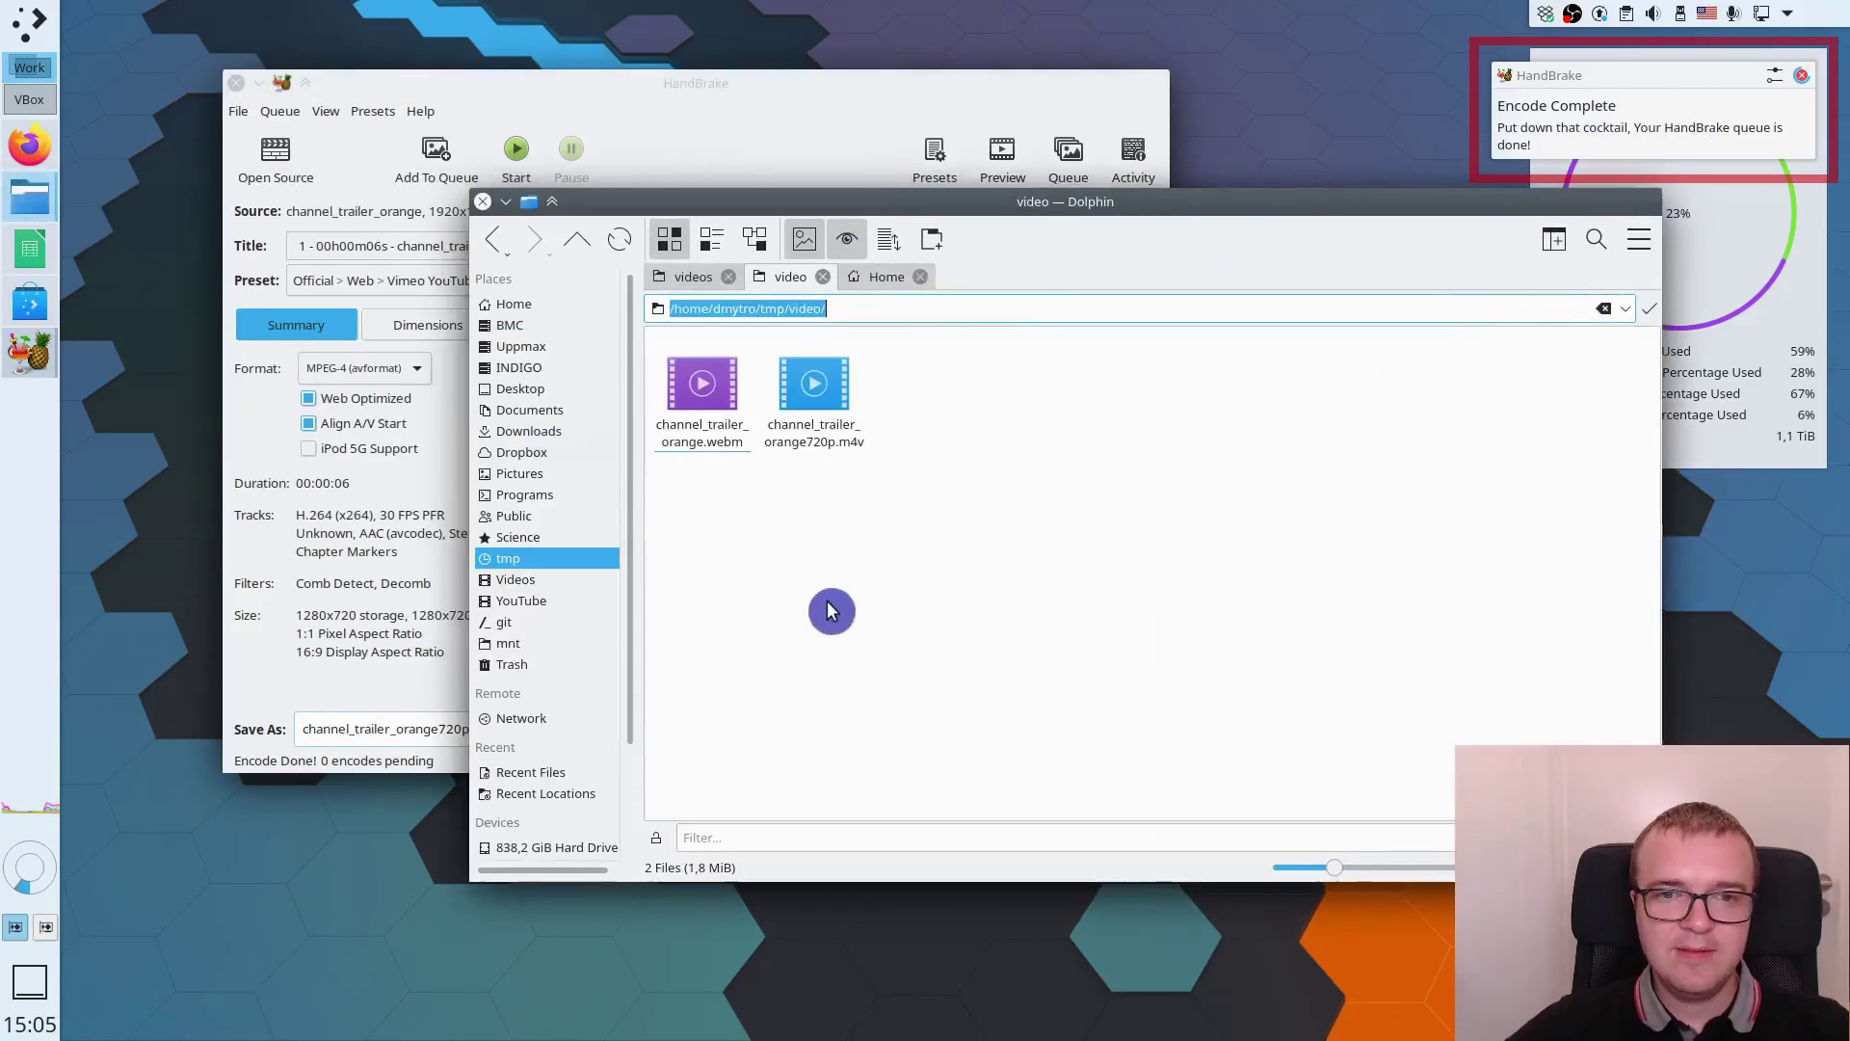
{"action": "left_click", "coordinate": [755, 241]}
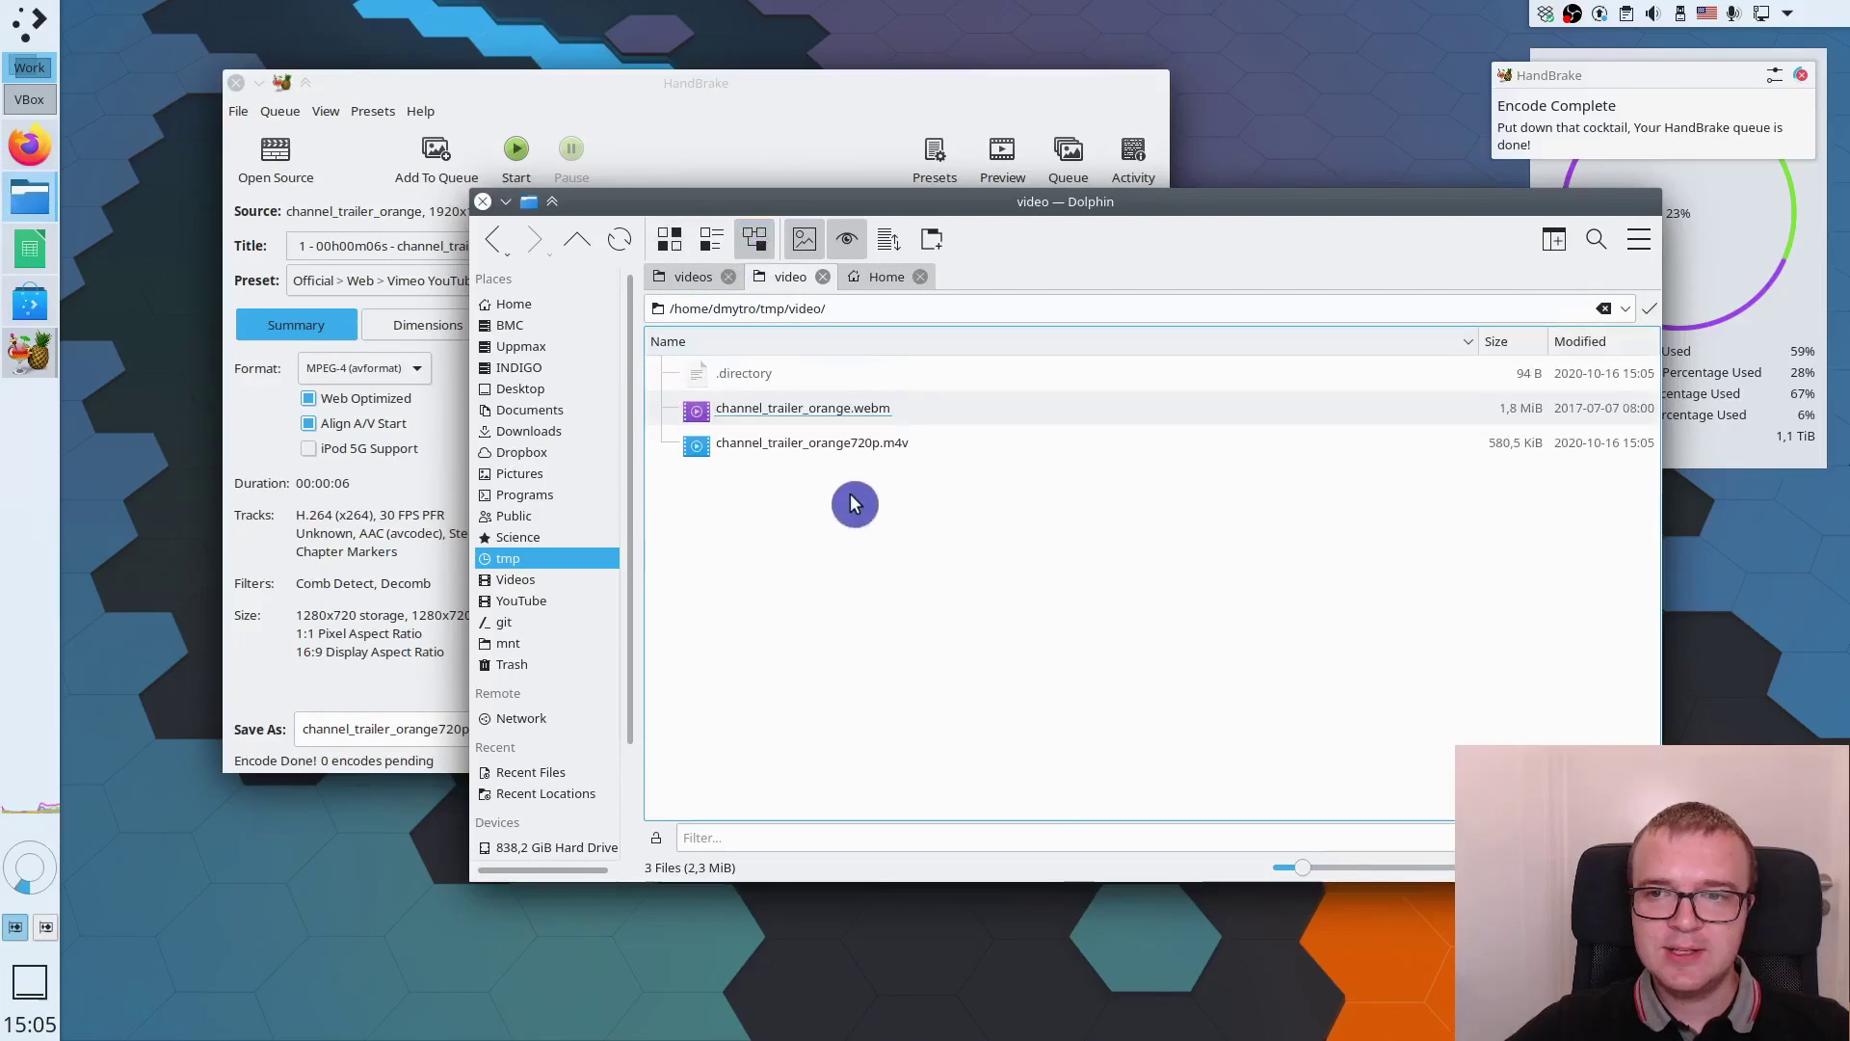
{"action": "left_click", "coordinate": [841, 411]}
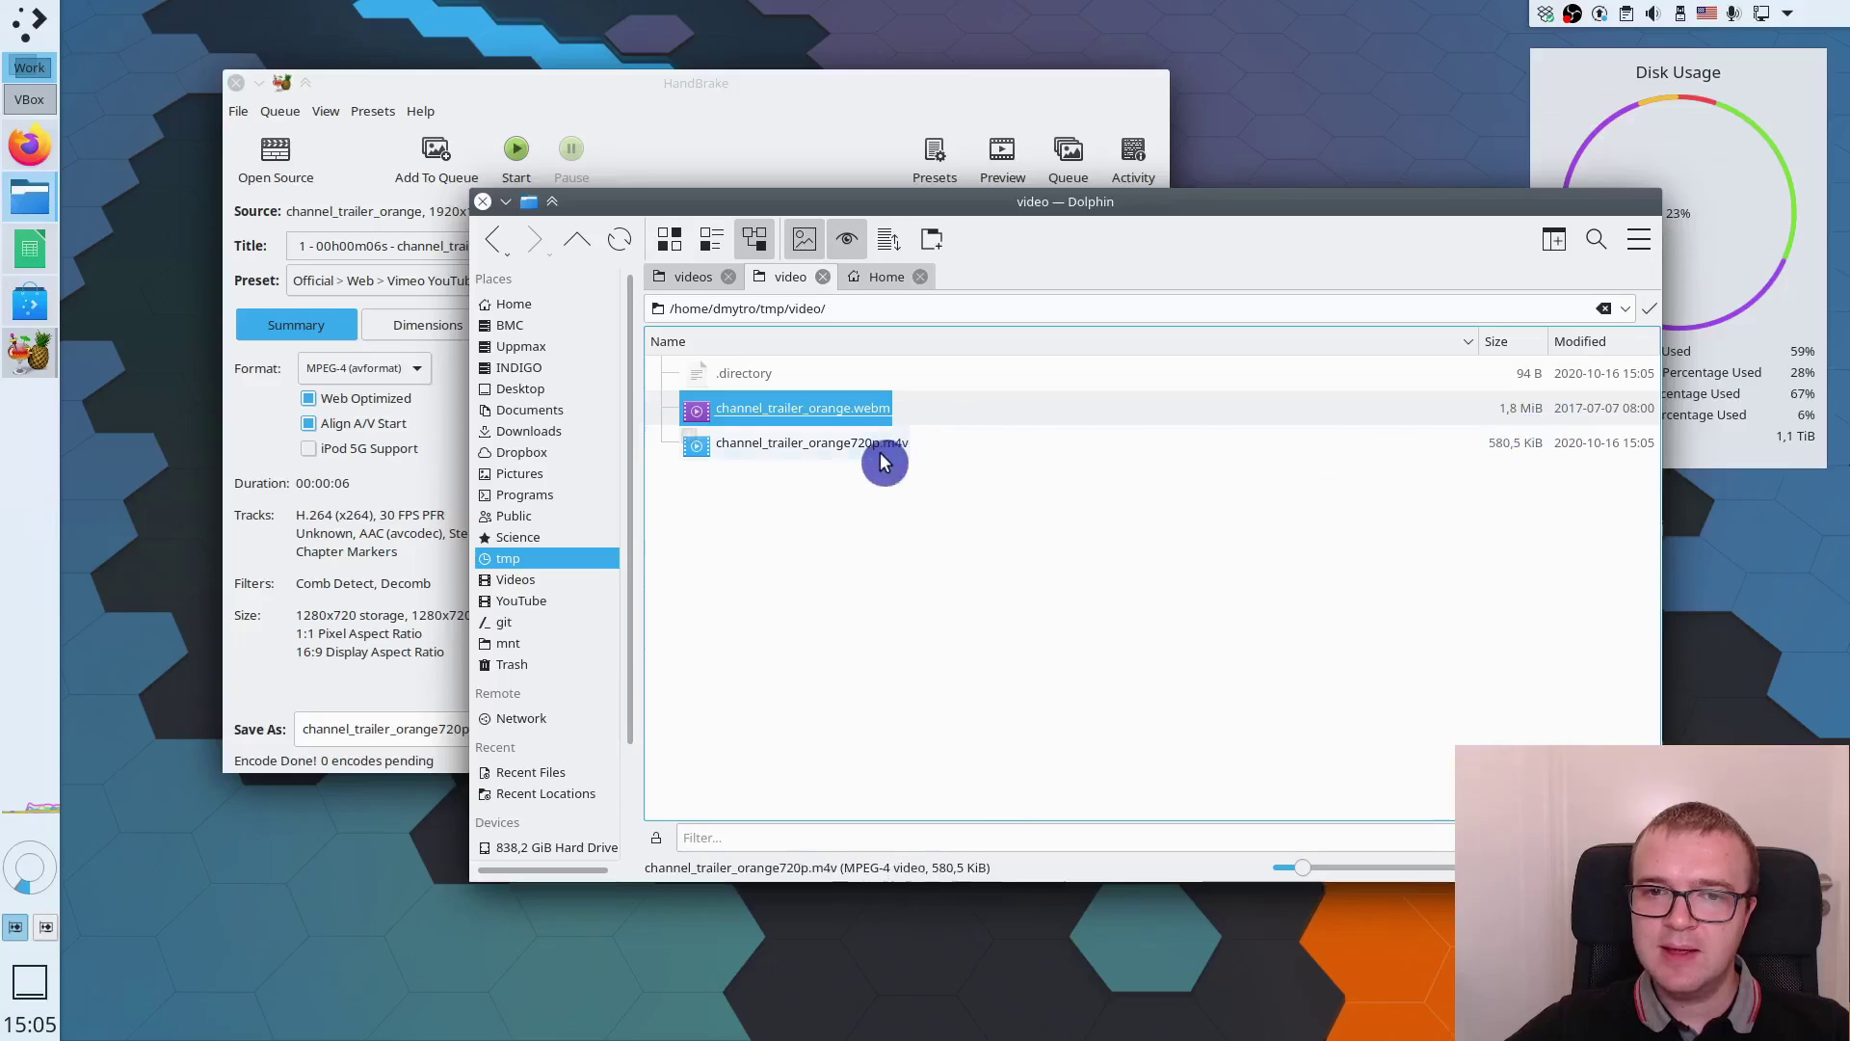
{"action": "left_click", "coordinate": [1523, 463]}
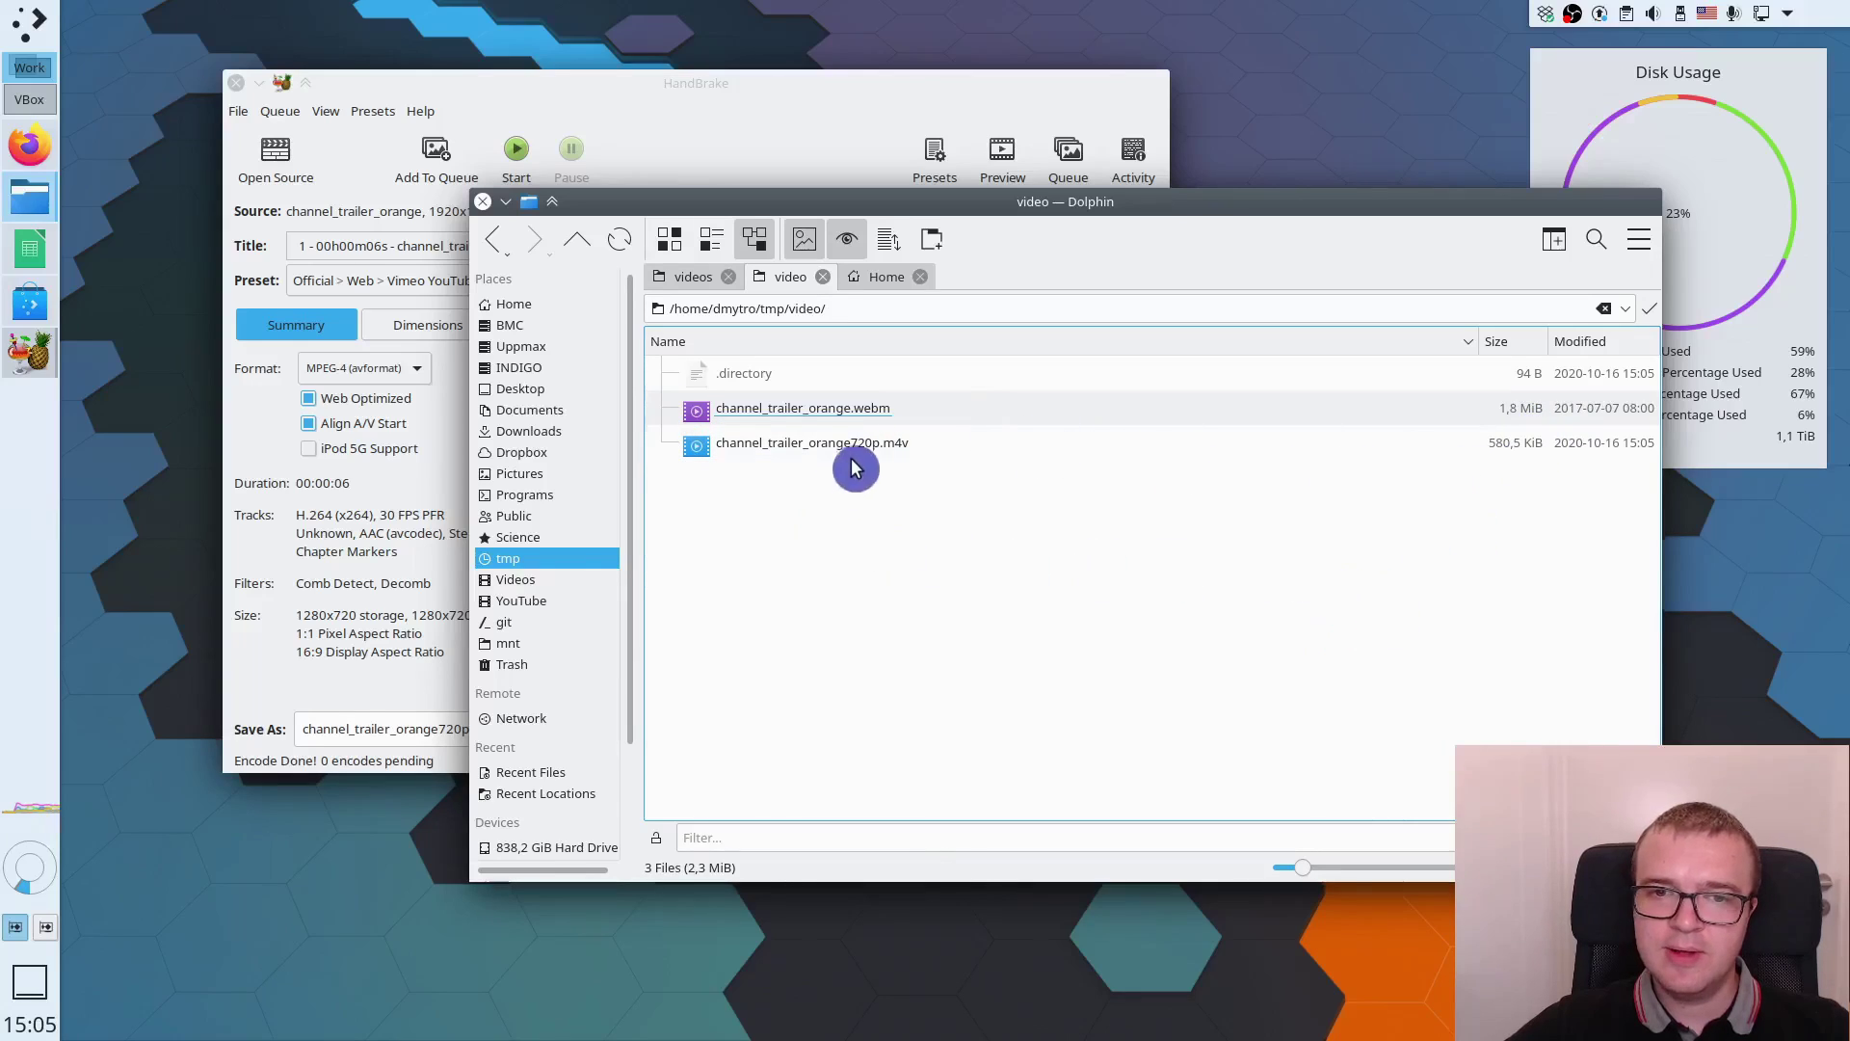
{"action": "left_click", "coordinate": [889, 461]}
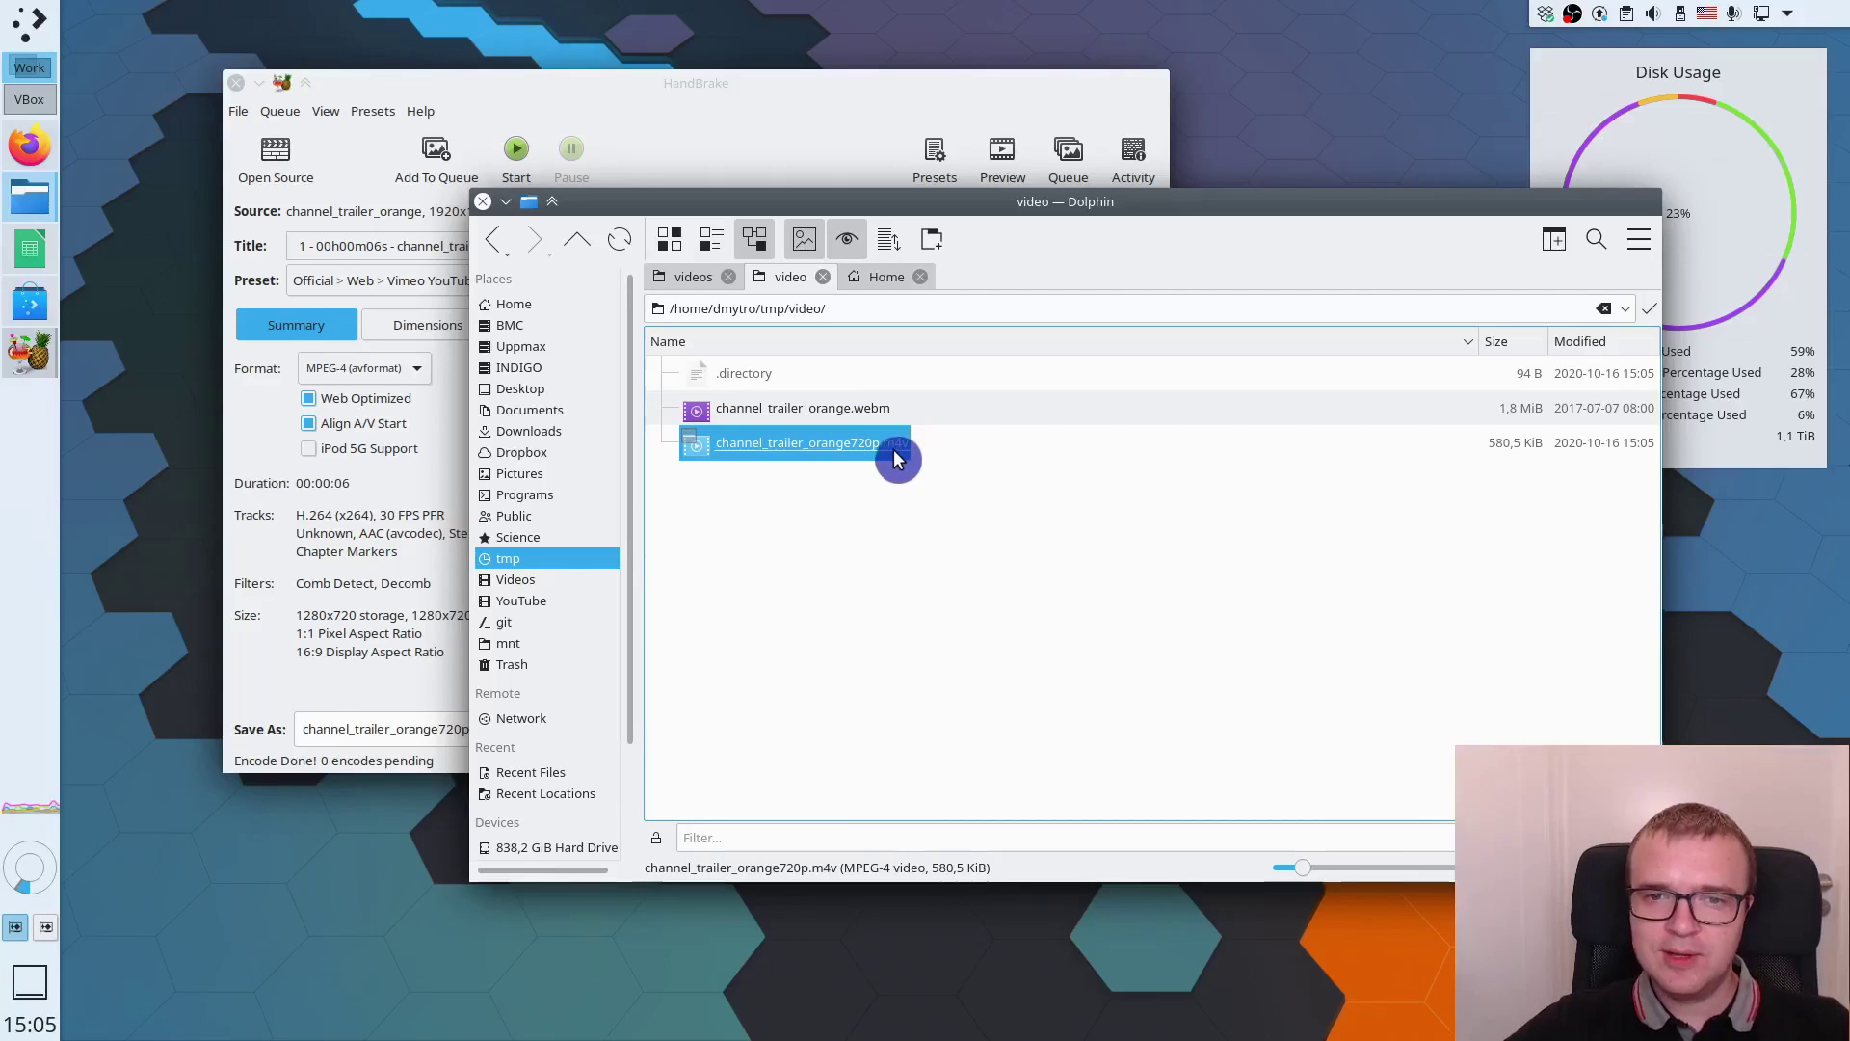
{"action": "left_click", "coordinate": [386, 376]}
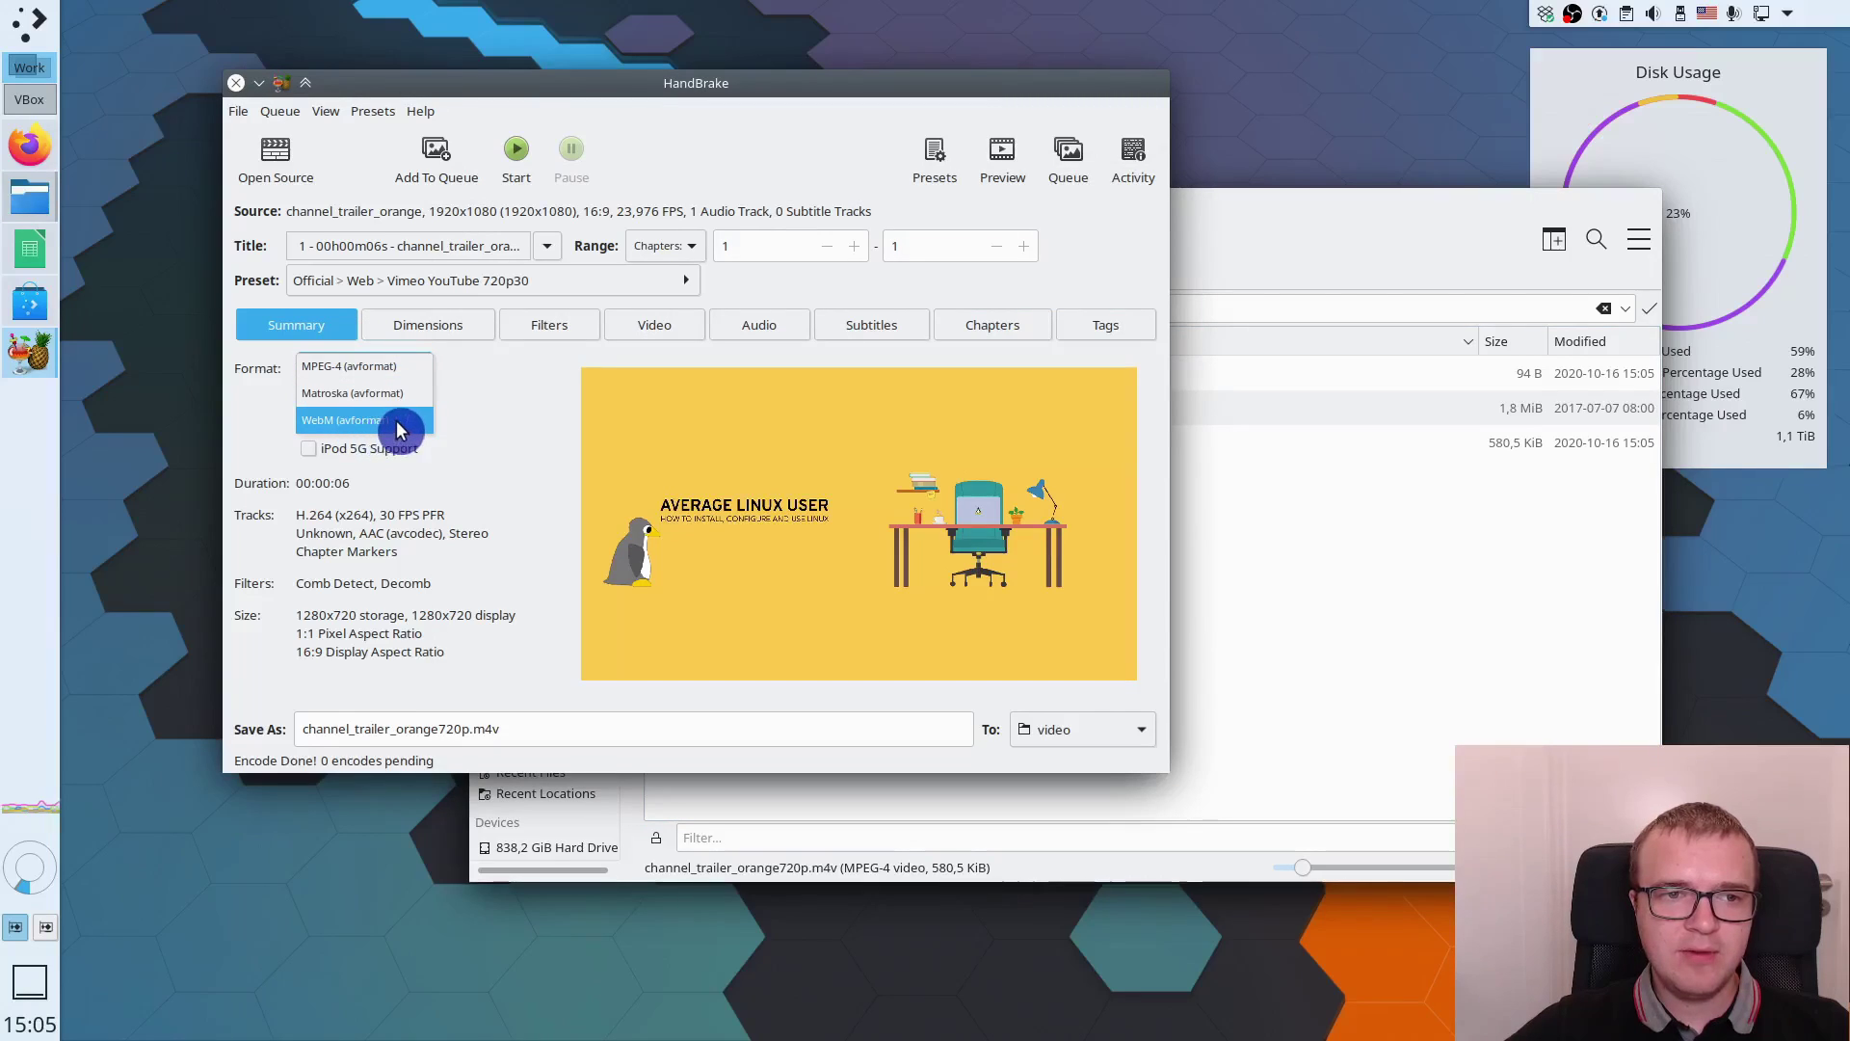
Step: Re-encode as WebM with an automatically chosen audio codec and check the 824.9 KiB result
{"action": "left_click", "coordinate": [401, 421]}
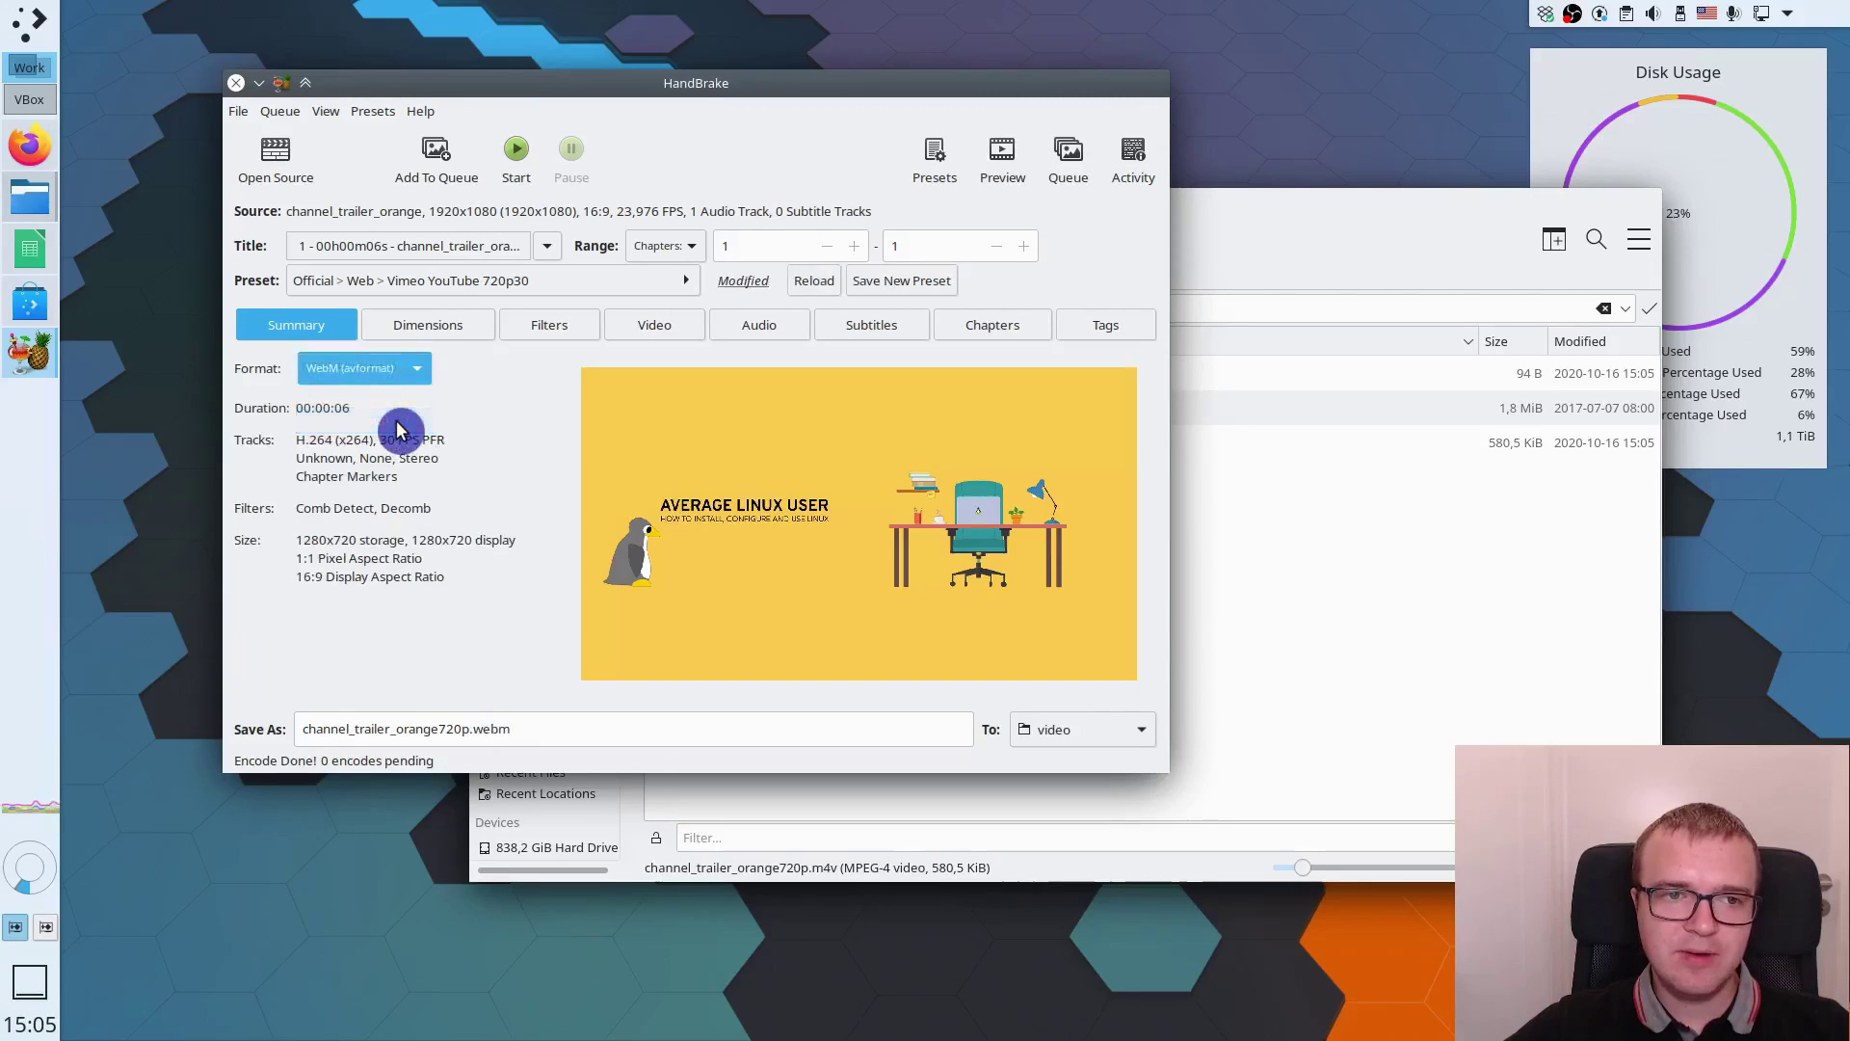
{"action": "left_click", "coordinate": [517, 156]}
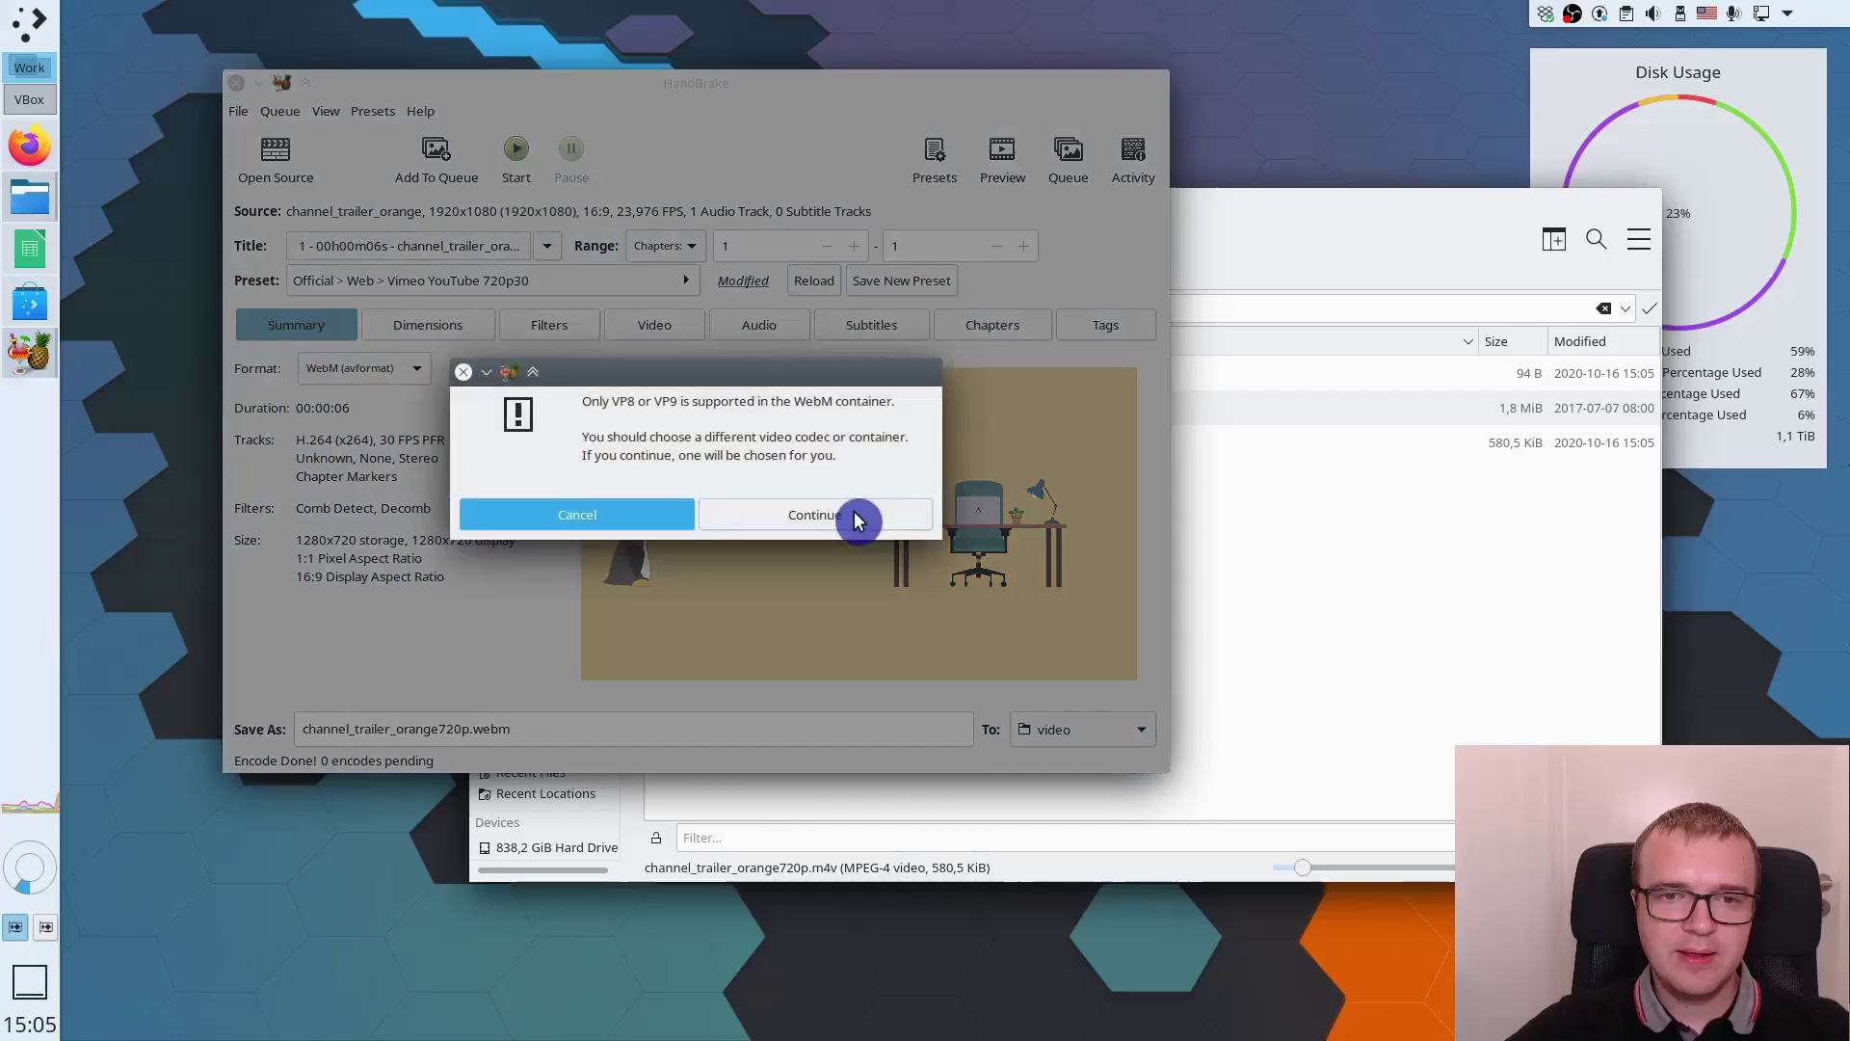
{"action": "left_click", "coordinate": [866, 516]}
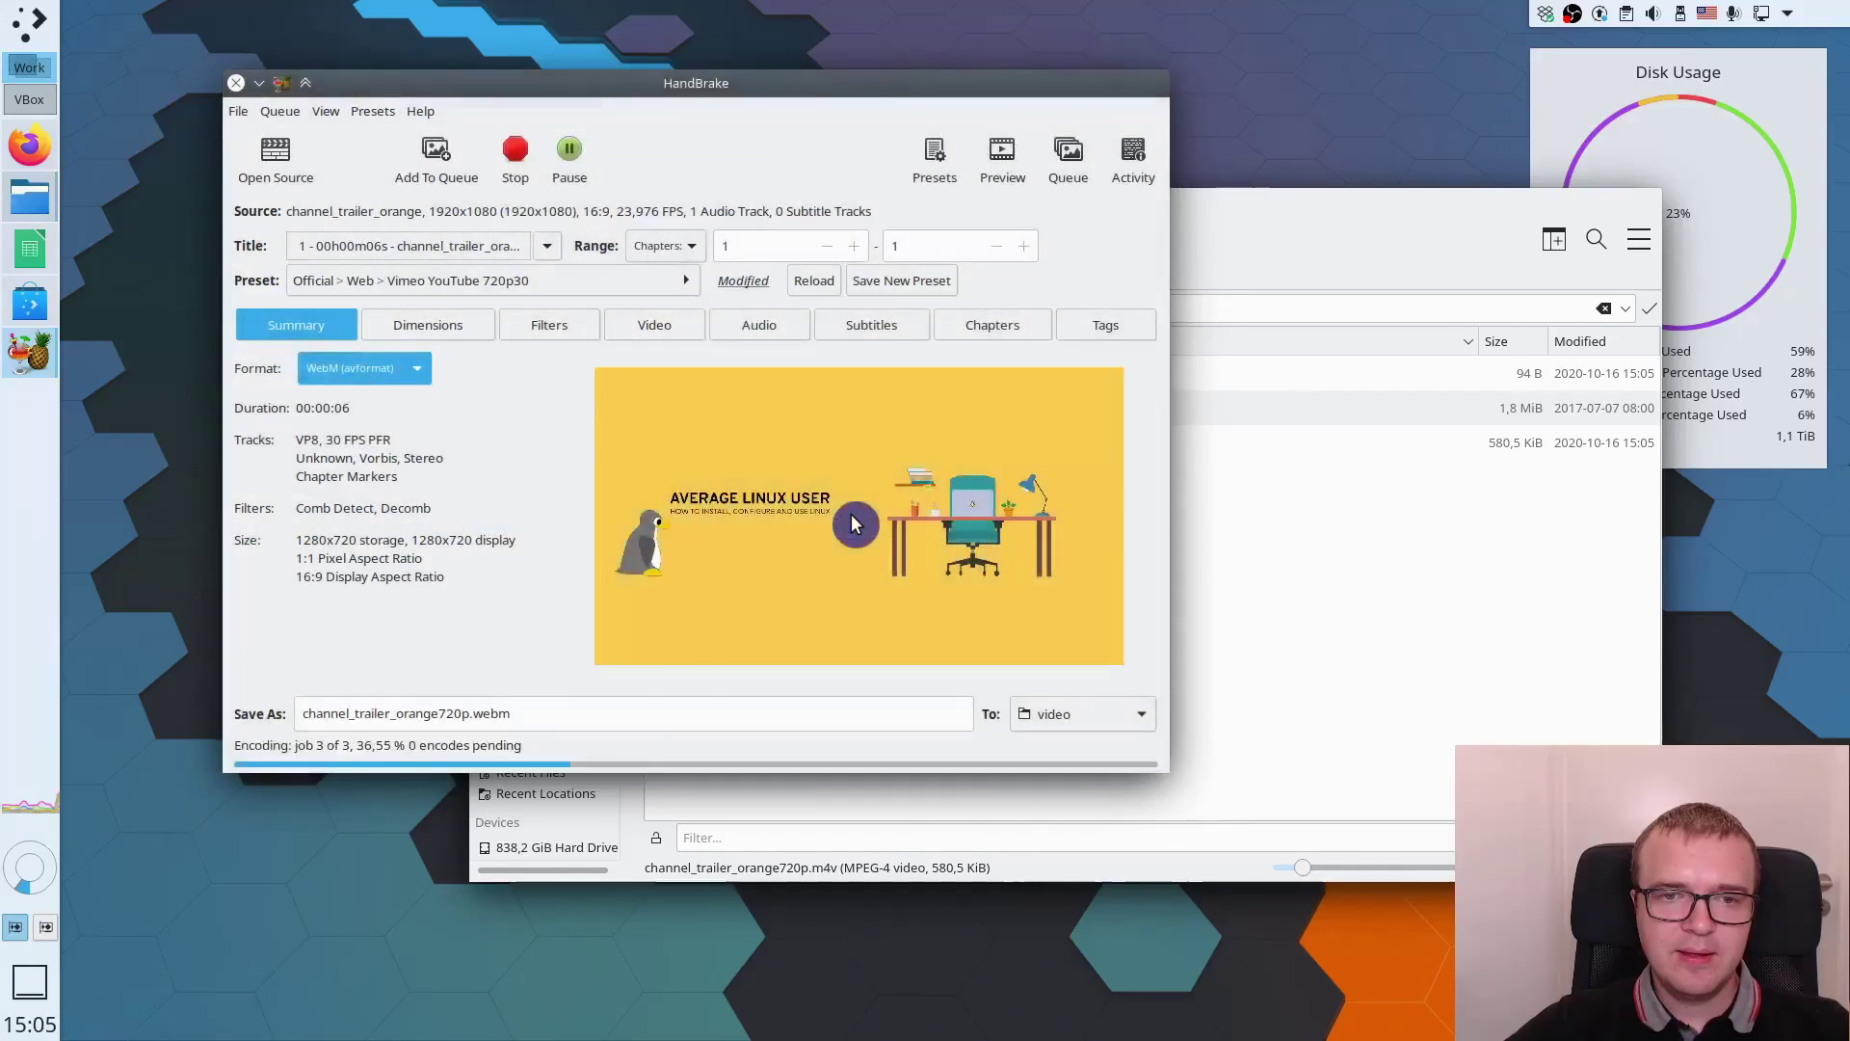
{"action": "key", "text": "alt+Tab"}
{"action": "left_click", "coordinate": [882, 485]}
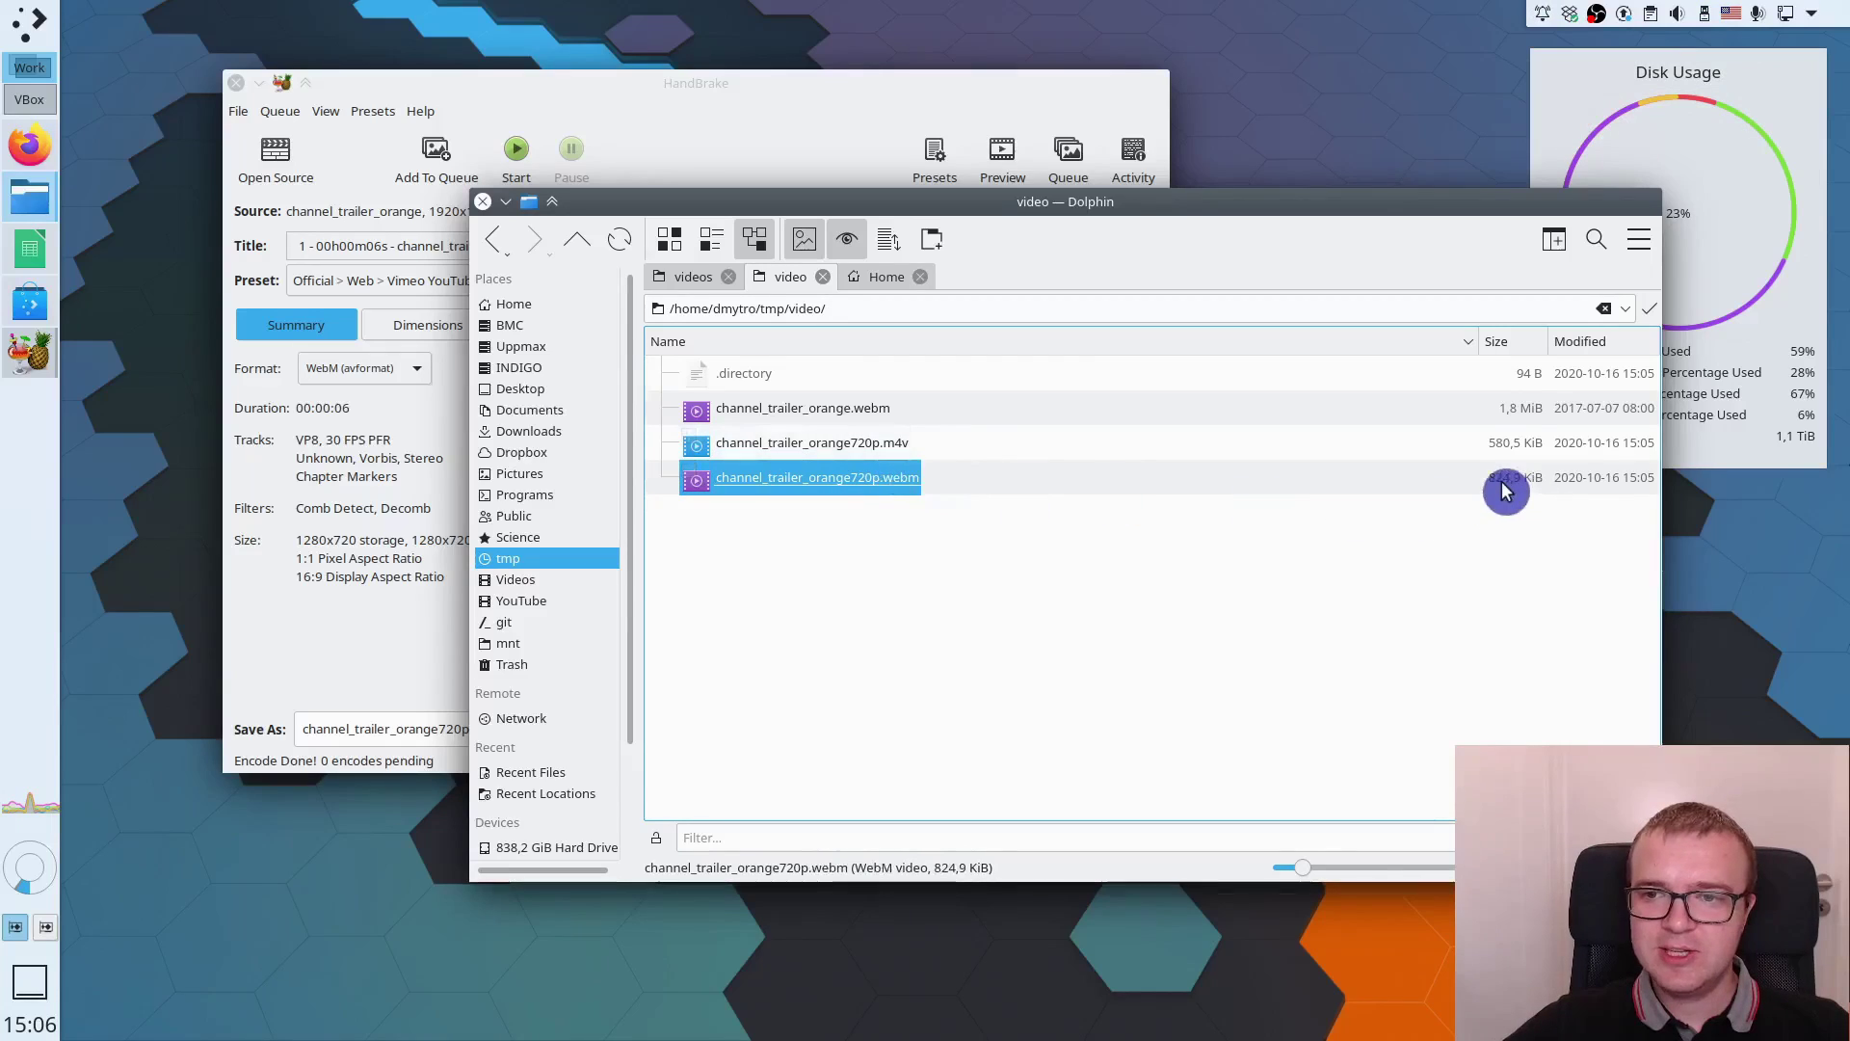
Step: Play channel_trailer_orange720p.webm from Dolphin in SMPlayer
{"action": "left_click", "coordinate": [854, 412]}
{"action": "left_click", "coordinate": [848, 490]}
{"action": "double_click", "coordinate": [847, 490]}
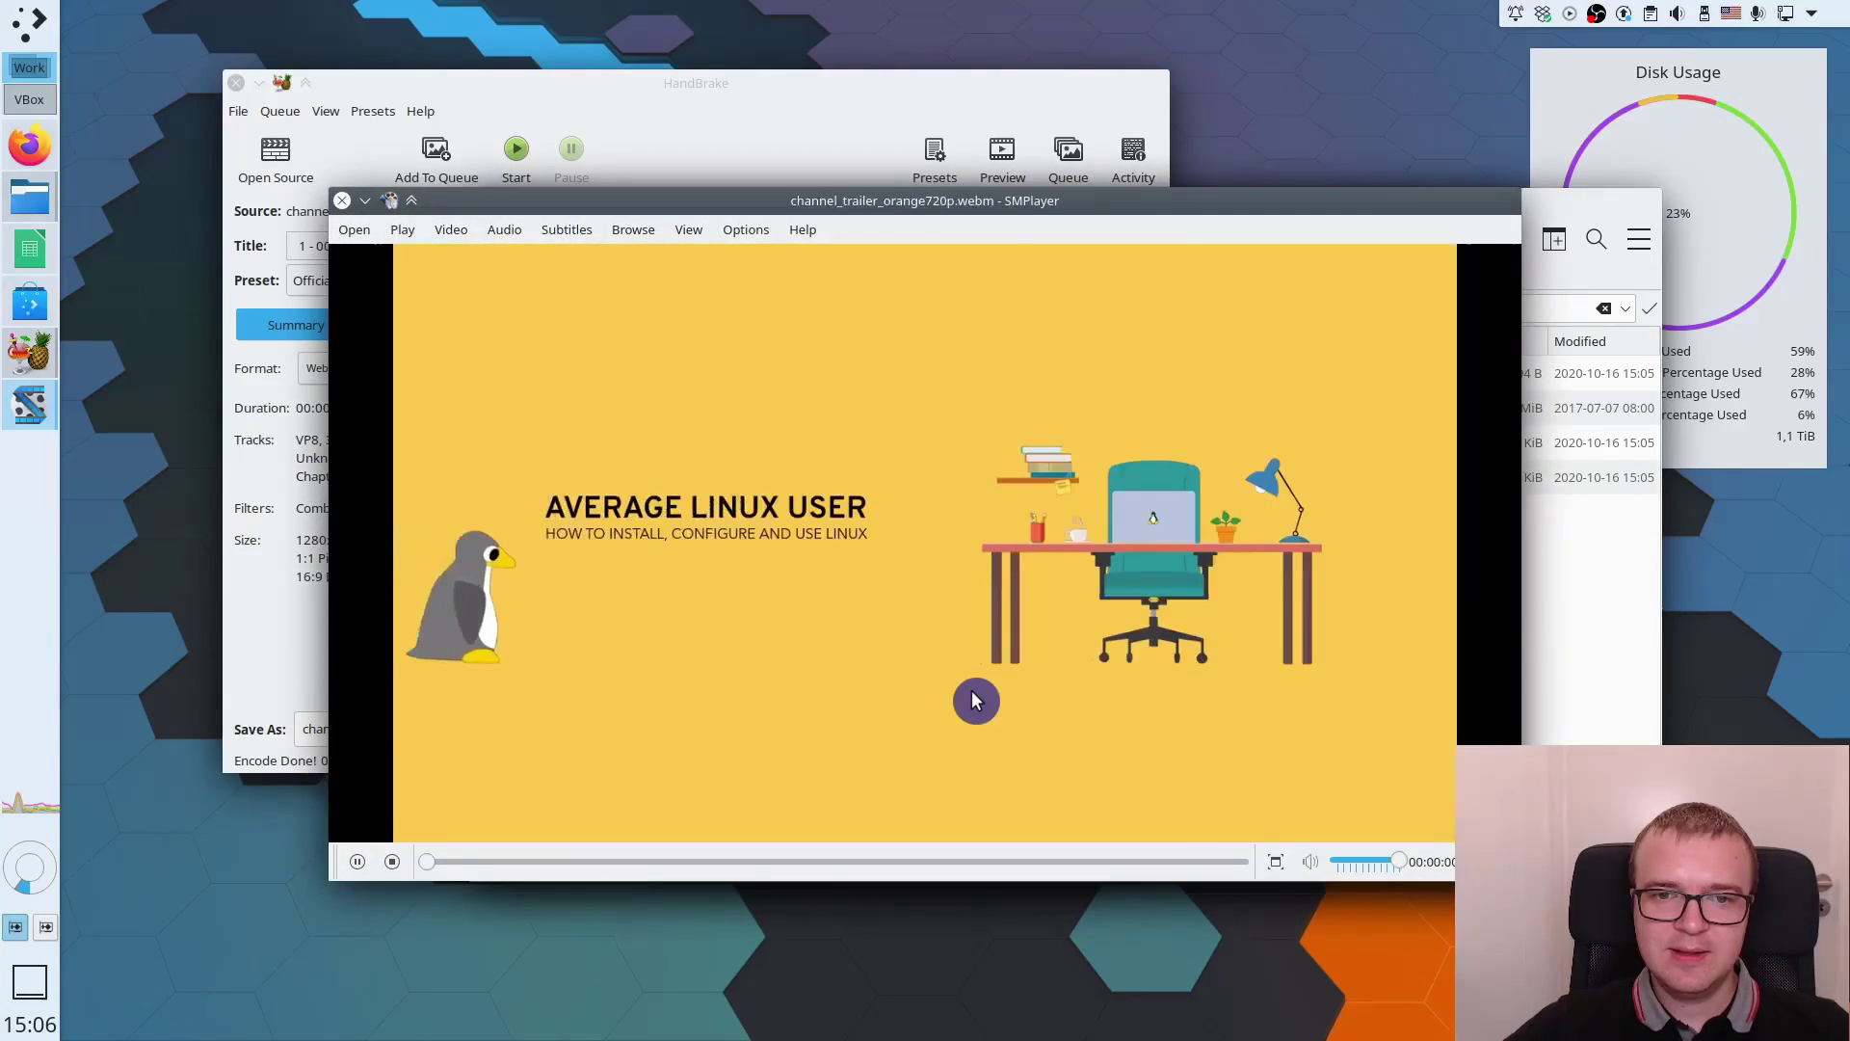